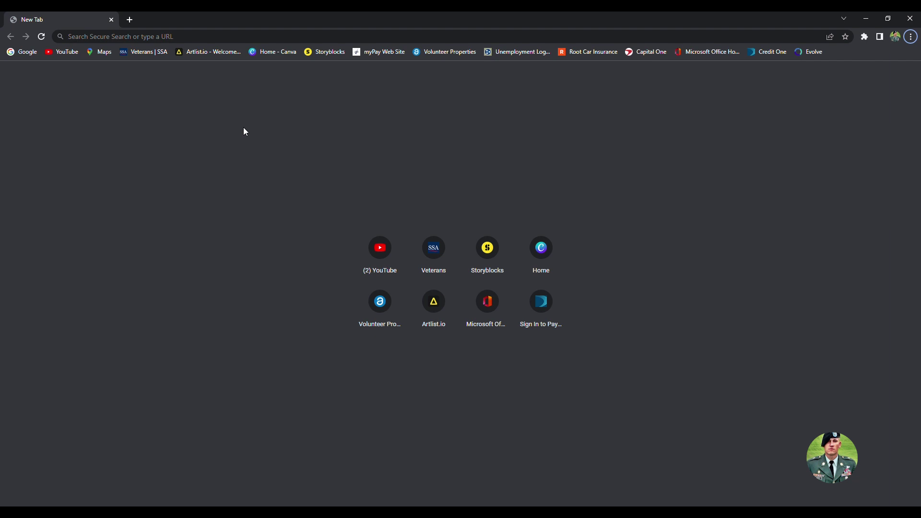
Step: Search Google for 'va travel pay online'
click(24, 53)
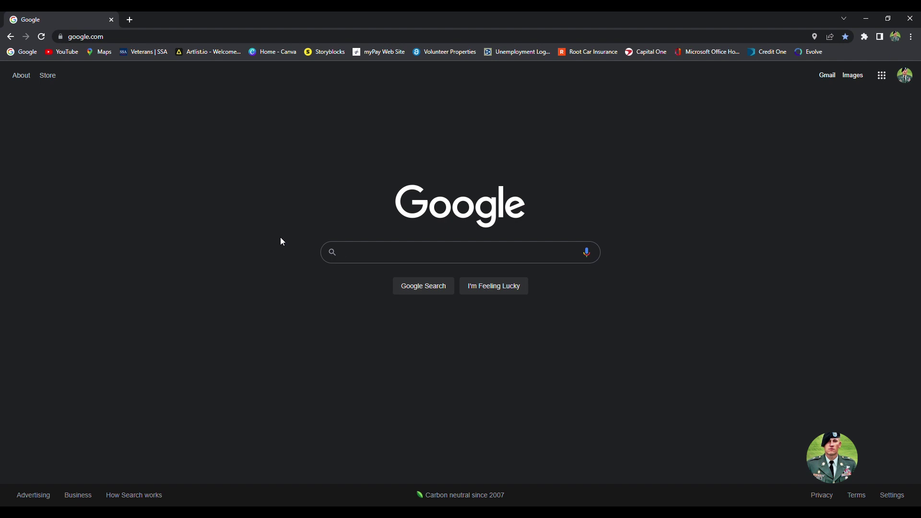
text(VA)
key(Down)
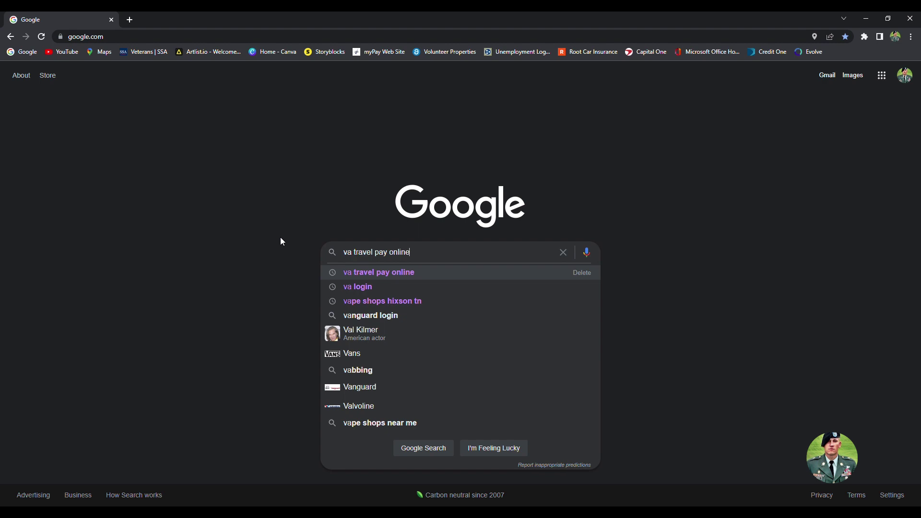
key(Return)
Step: Open the VA Travel Pay Reimbursement page and go to the AccessVA travel claim portal
click(159, 167)
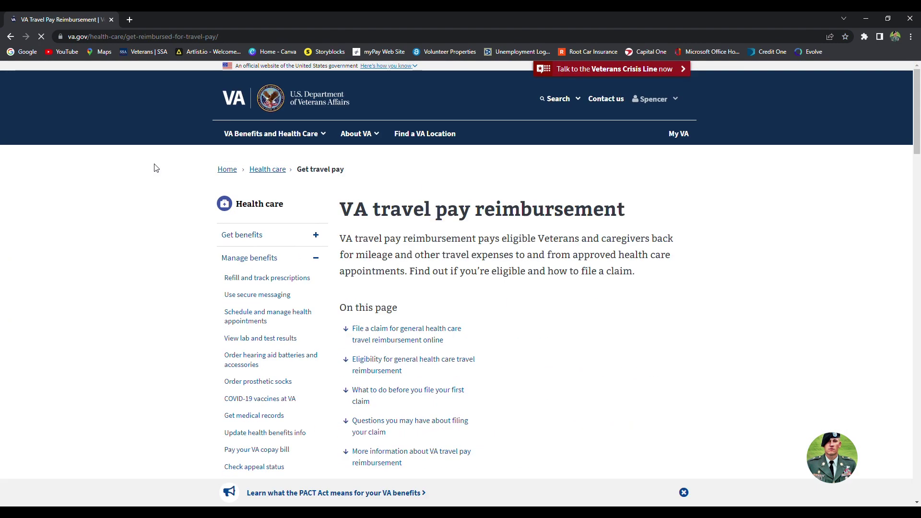
scroll(483, 224, down, 1)
scroll(483, 224, down, 5)
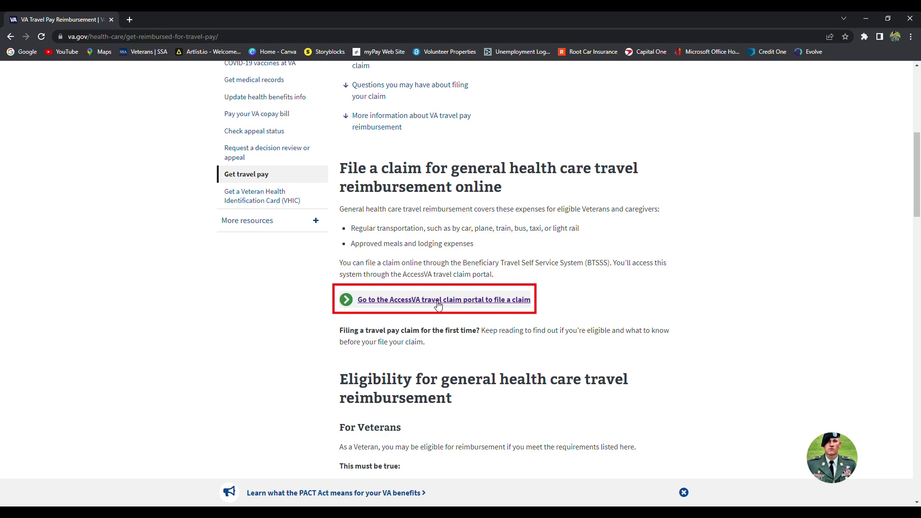
click(488, 301)
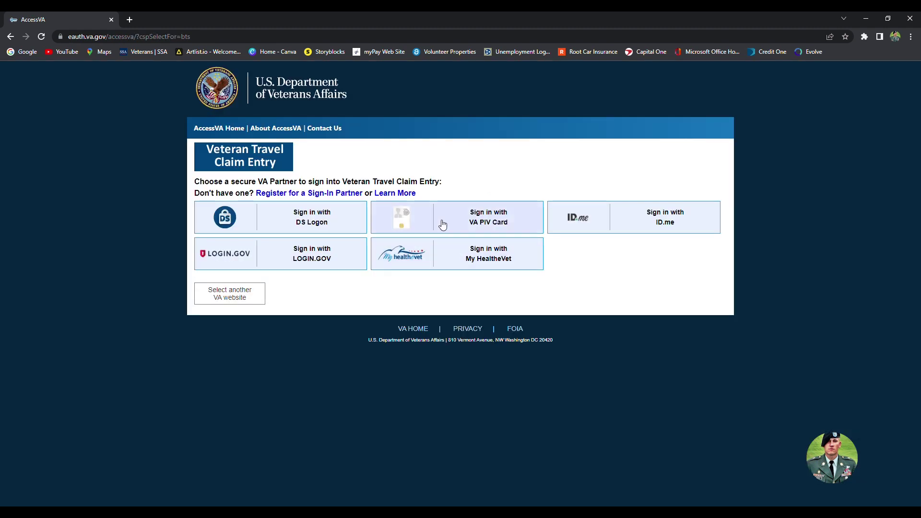
Step: Choose ID.me, accept the redirect, and sign in with the saved email and password
click(676, 217)
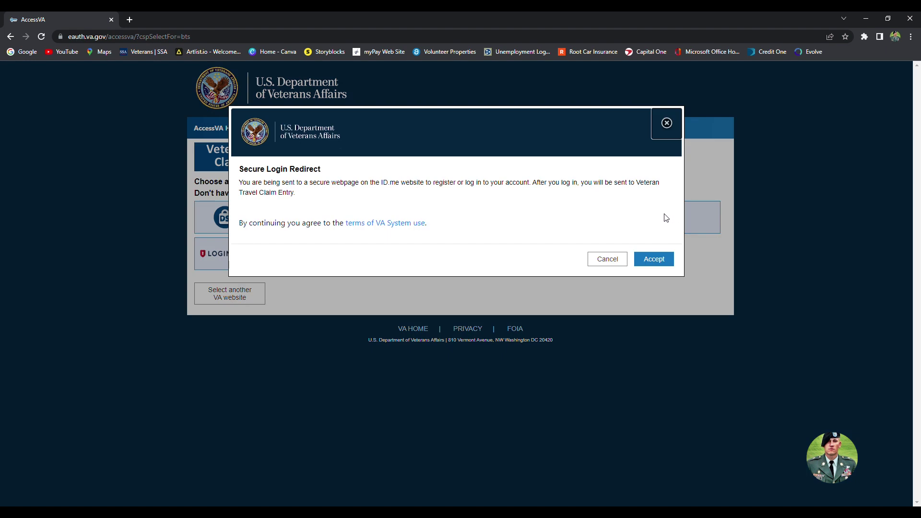
click(662, 261)
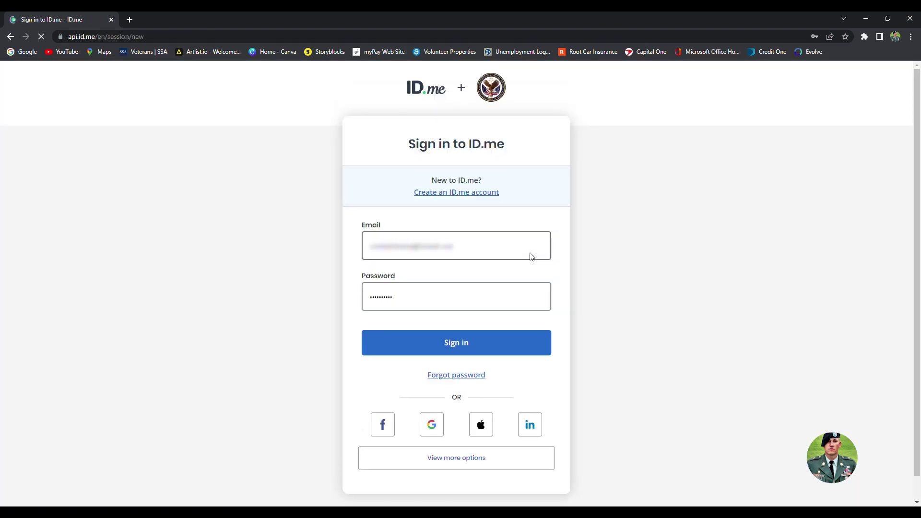
click(453, 348)
click(455, 350)
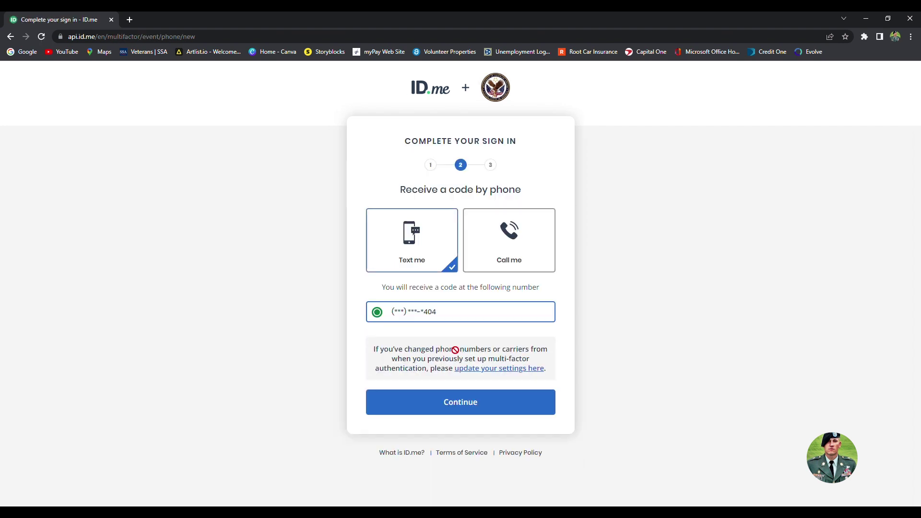
Step: Verify the sign-in with the 6-digit code sent by text message
click(450, 401)
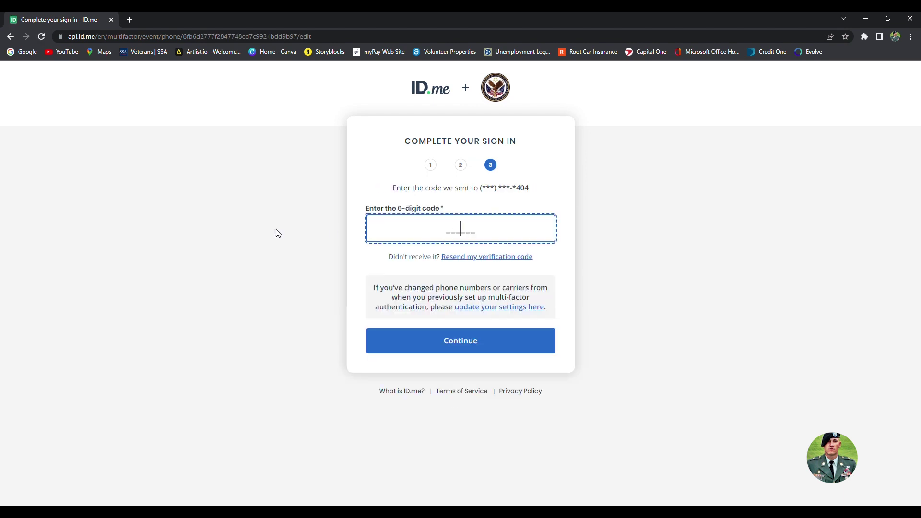
click(473, 344)
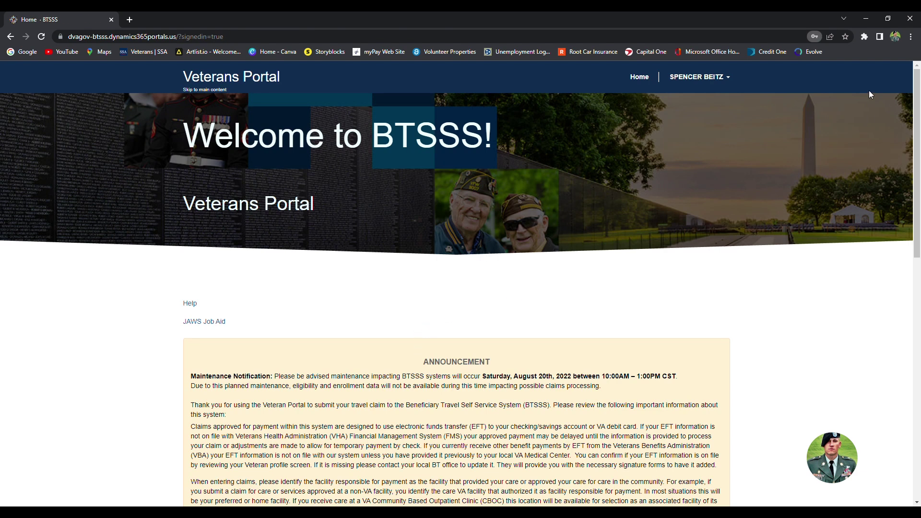
Step: Agree to the terms and conditions, pass the profile review, and reach My Dashboard
scroll(439, 235, down, 10)
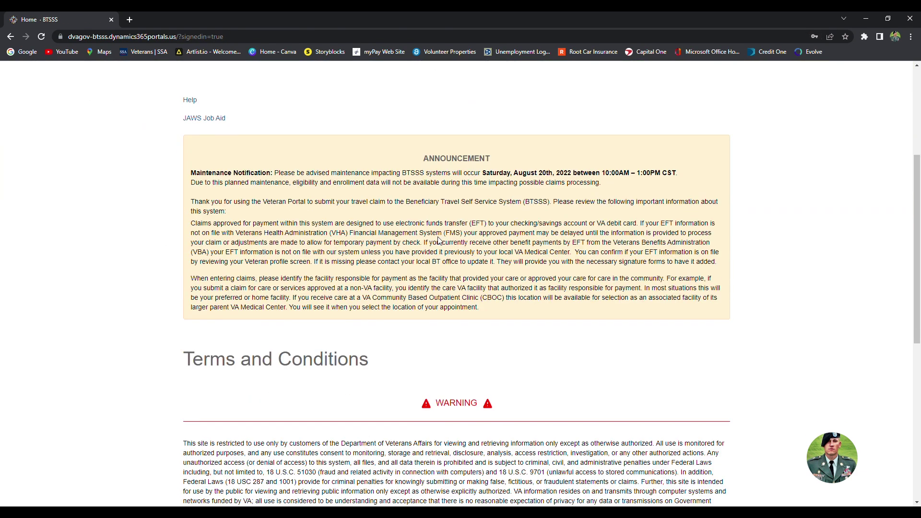
scroll(439, 240, down, 2)
click(186, 241)
click(227, 300)
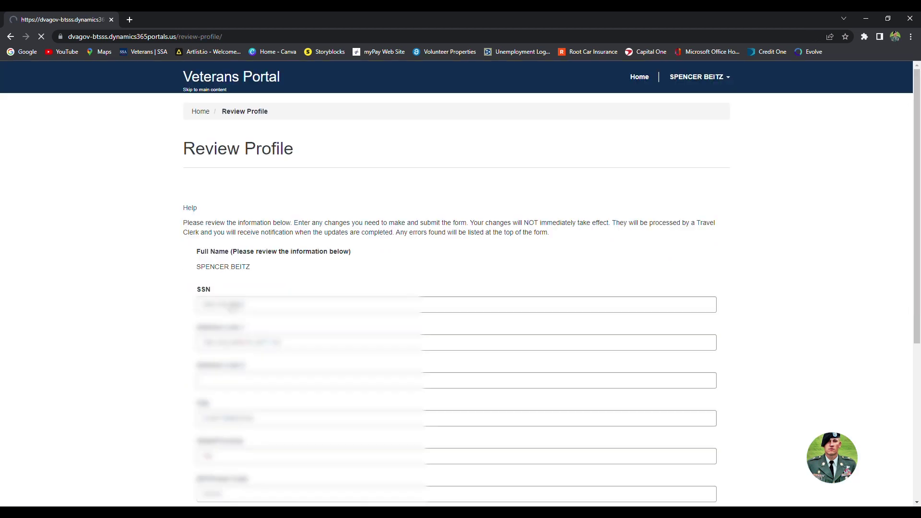
scroll(234, 308, down, 10)
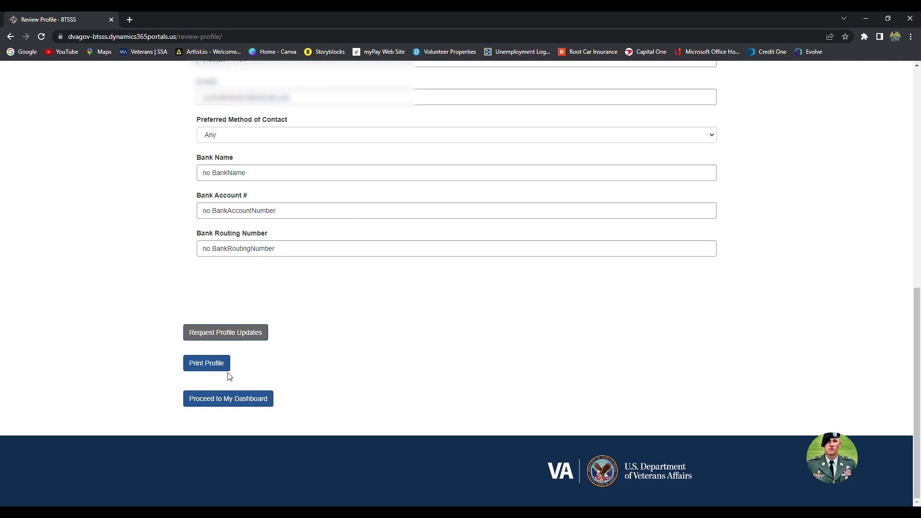
click(234, 403)
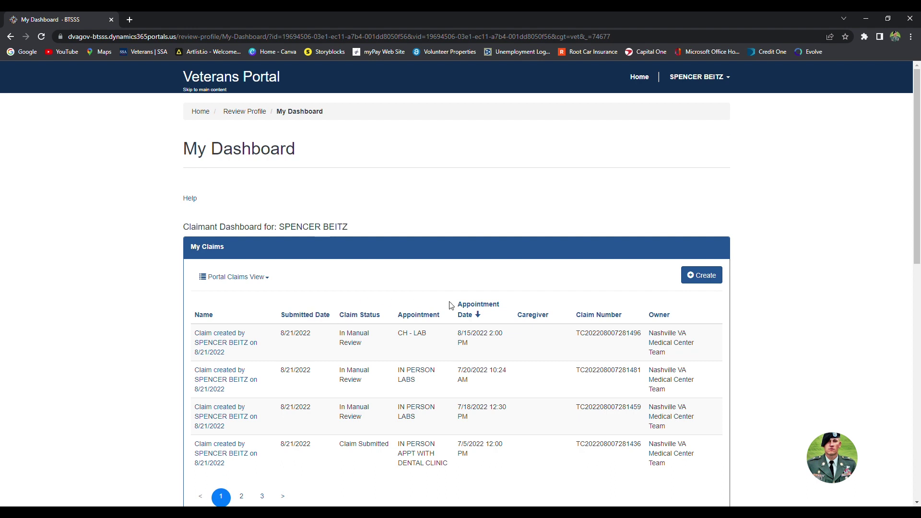
scroll(450, 305, down, 3)
scroll(451, 305, down, 3)
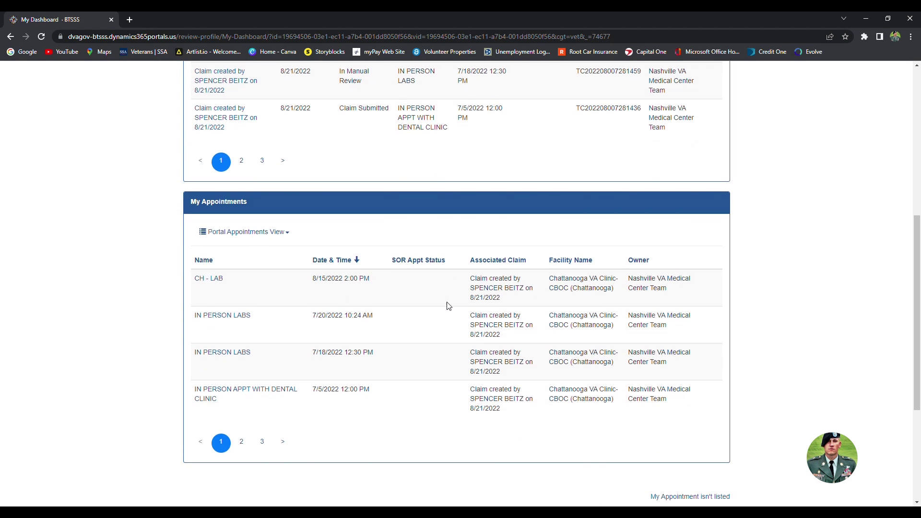
scroll(447, 305, up, 3)
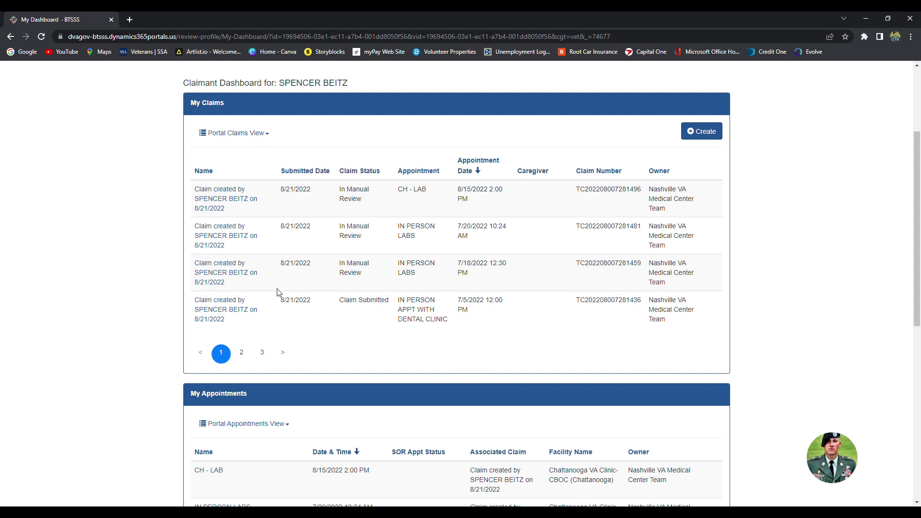
scroll(277, 291, up, 3)
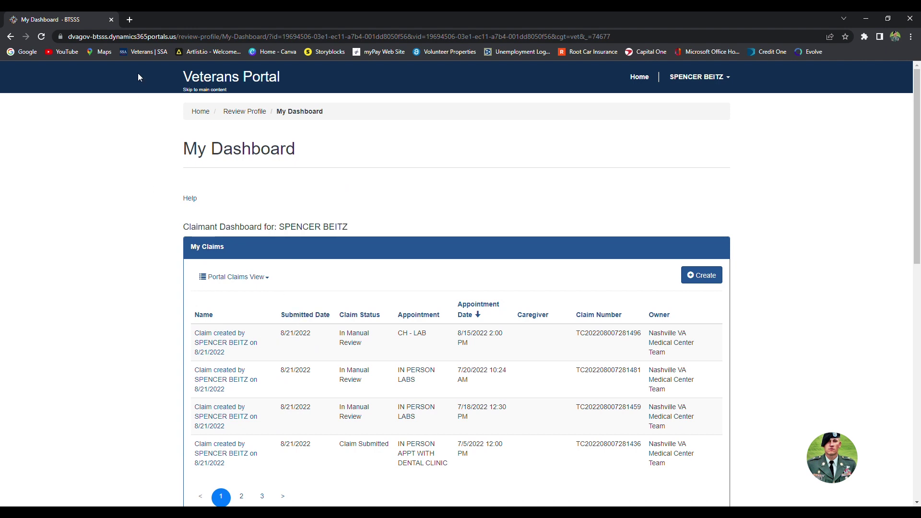
Step: In a new tab, search Google for 'VA LOGIN' and open the VA sign-in page
click(130, 19)
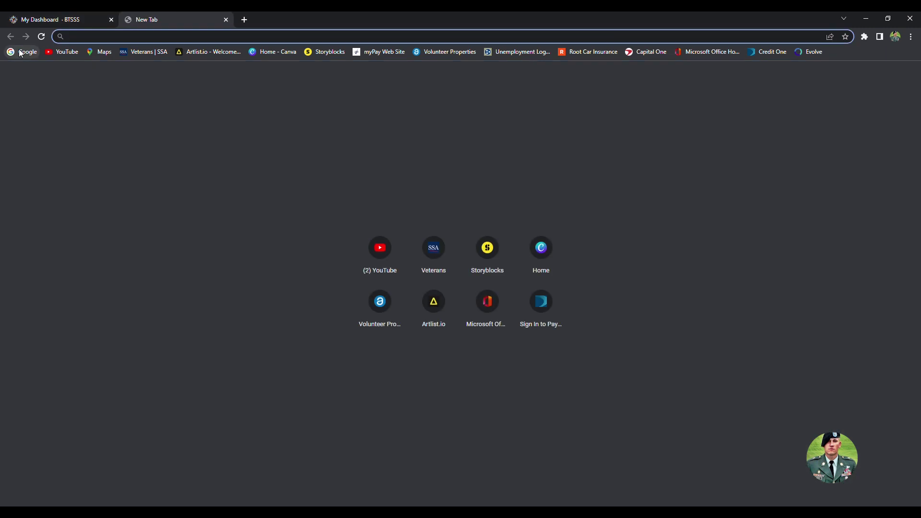
text(google.com)
key(Return)
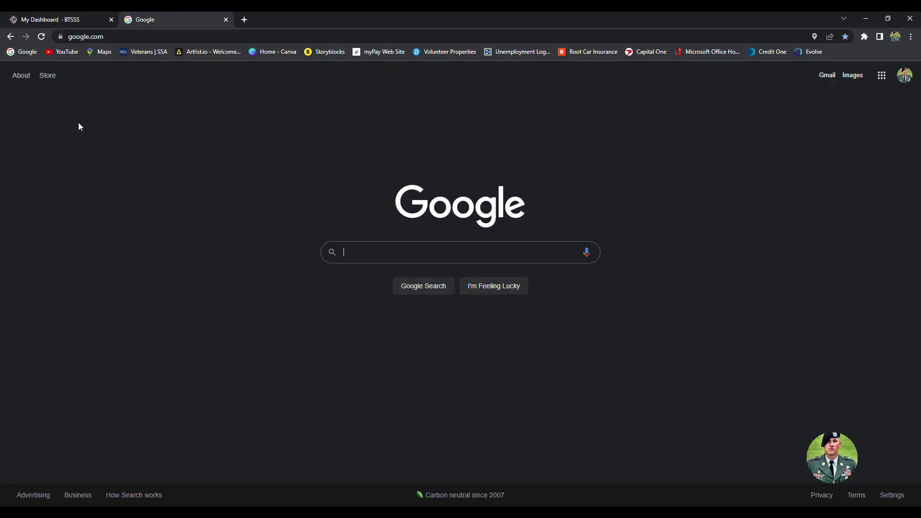
text(VA LOGIN)
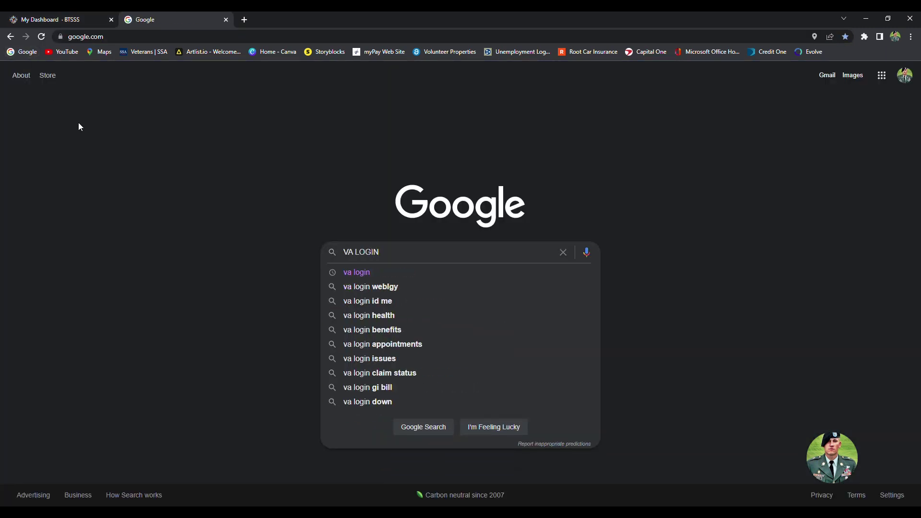
key(Return)
click(149, 170)
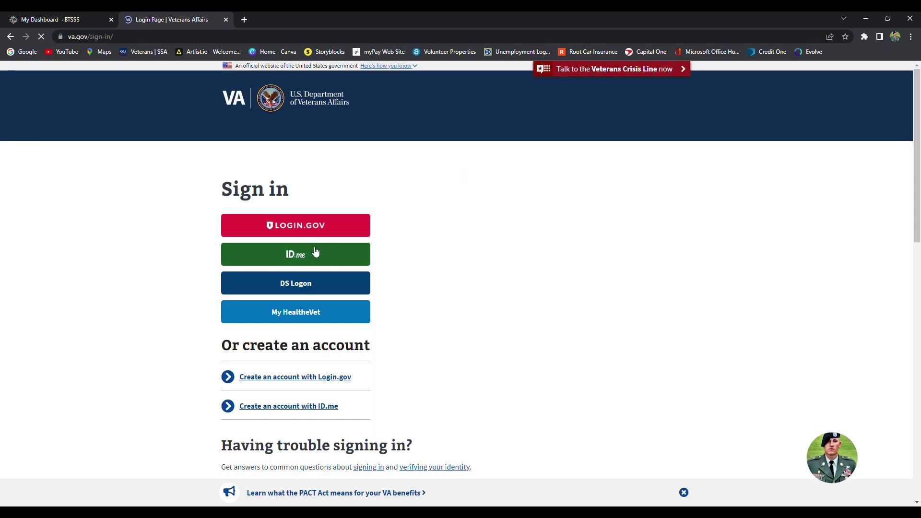
Step: Sign in to VA.gov with ID.me using the saved credentials and the texted 6-digit code
click(315, 252)
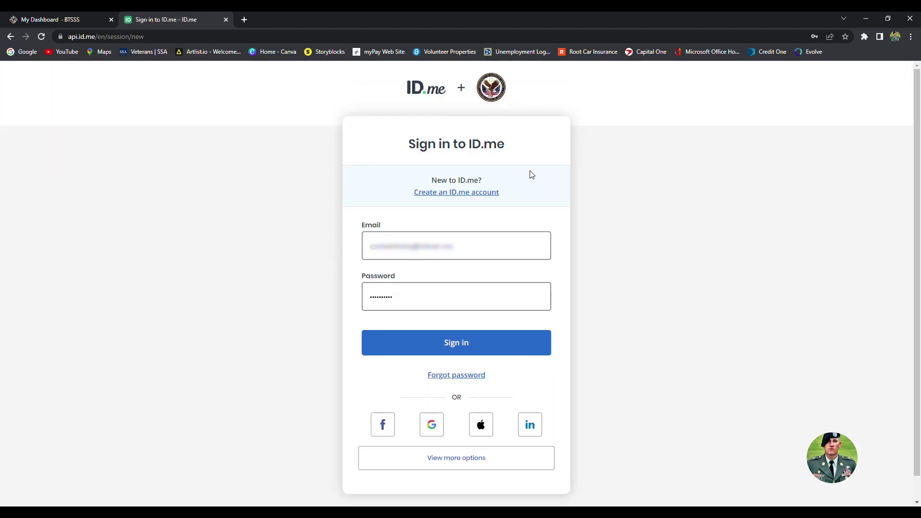
click(462, 343)
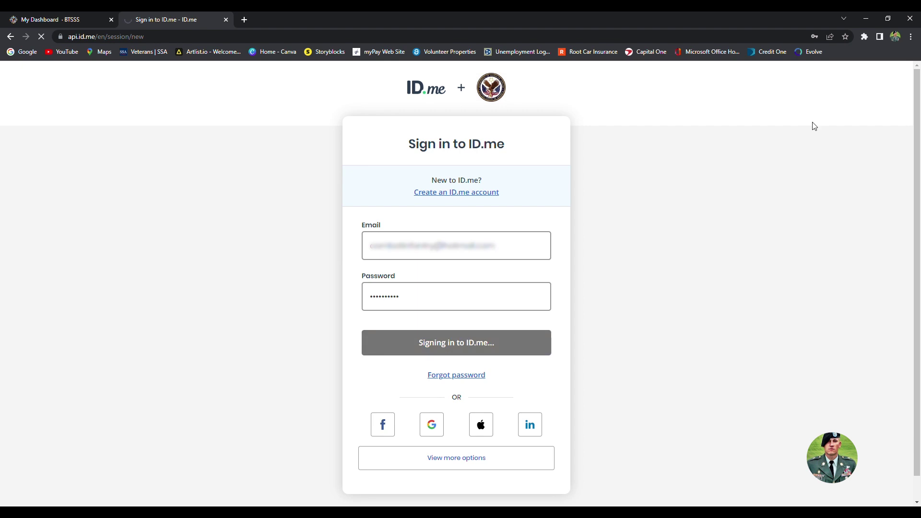
click(469, 407)
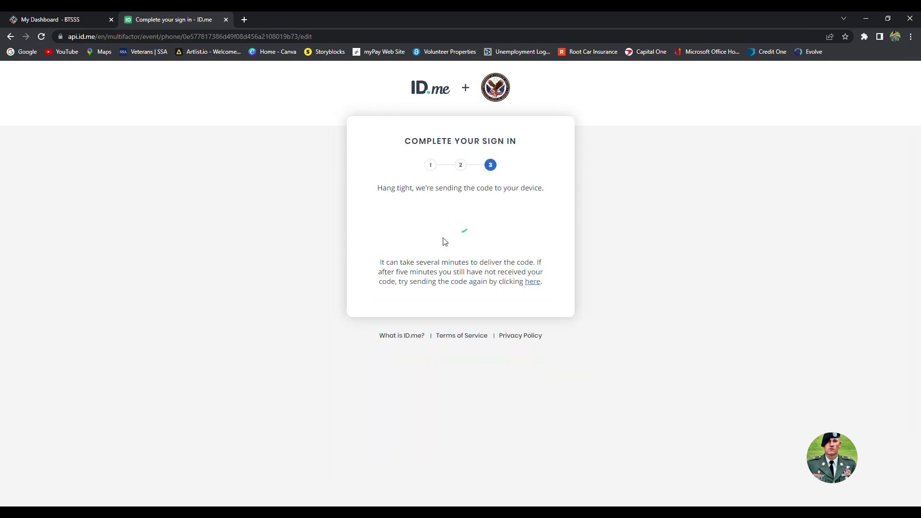
click(459, 234)
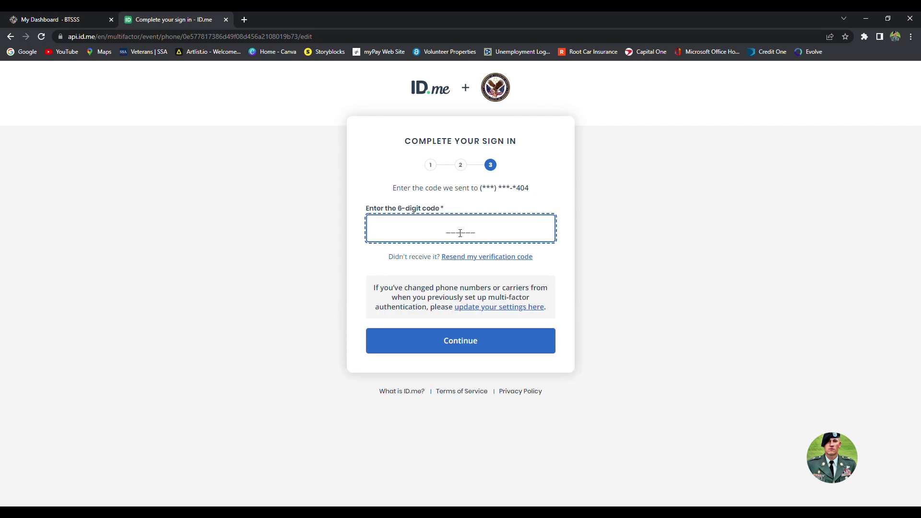
click(480, 341)
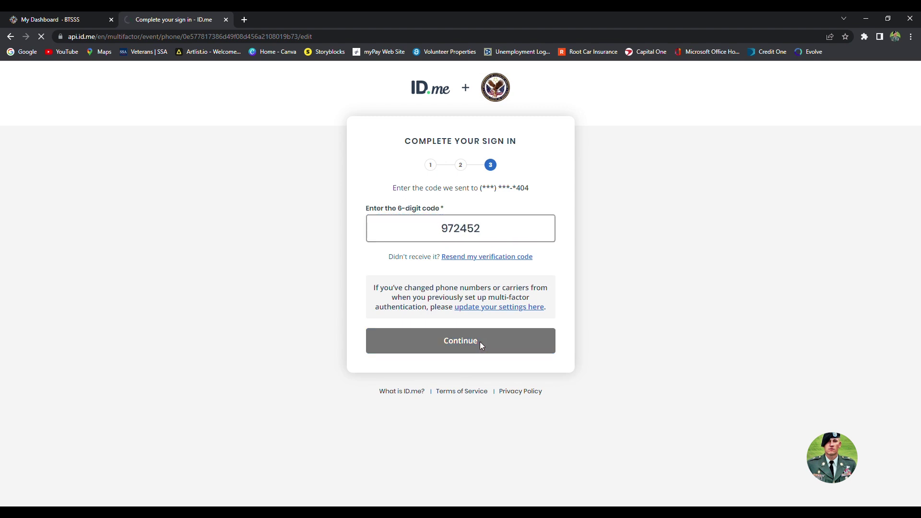
click(61, 14)
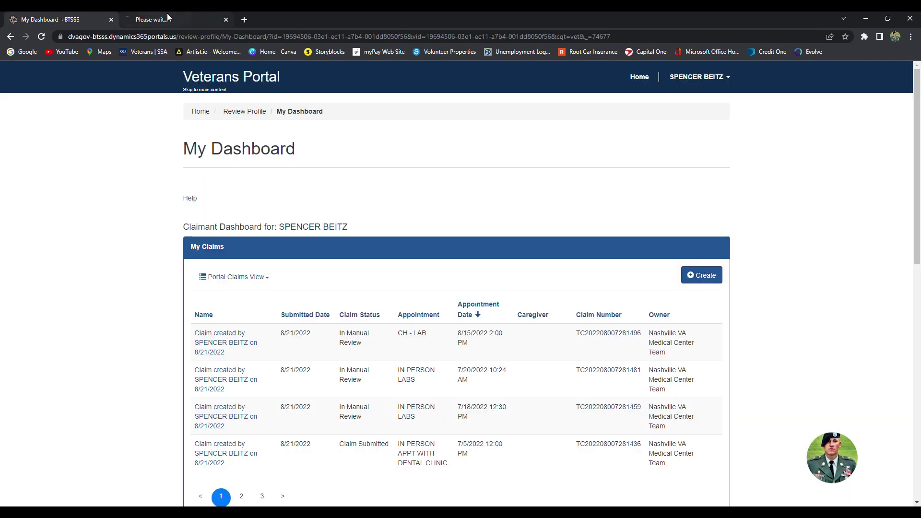
Step: Return to the signed-in VA.gov tab and open 'Schedule and manage health appointments'
click(185, 21)
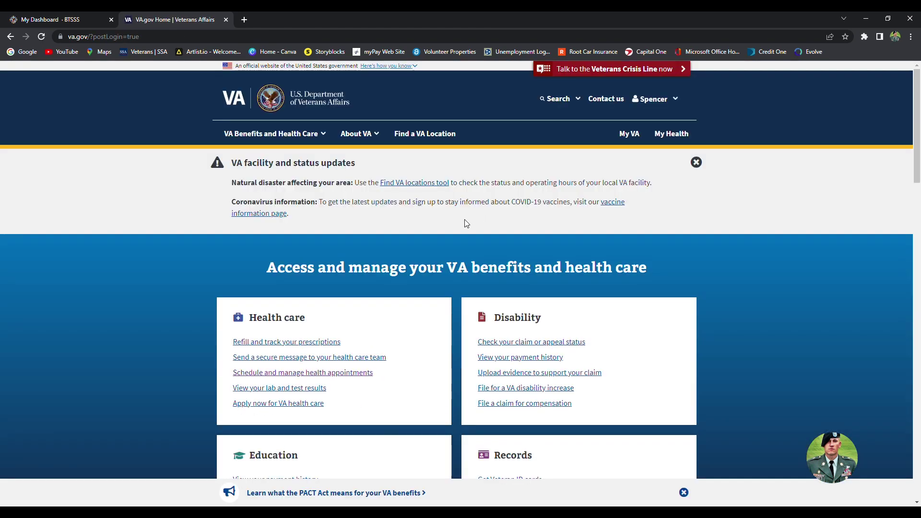
scroll(226, 186, down, 3)
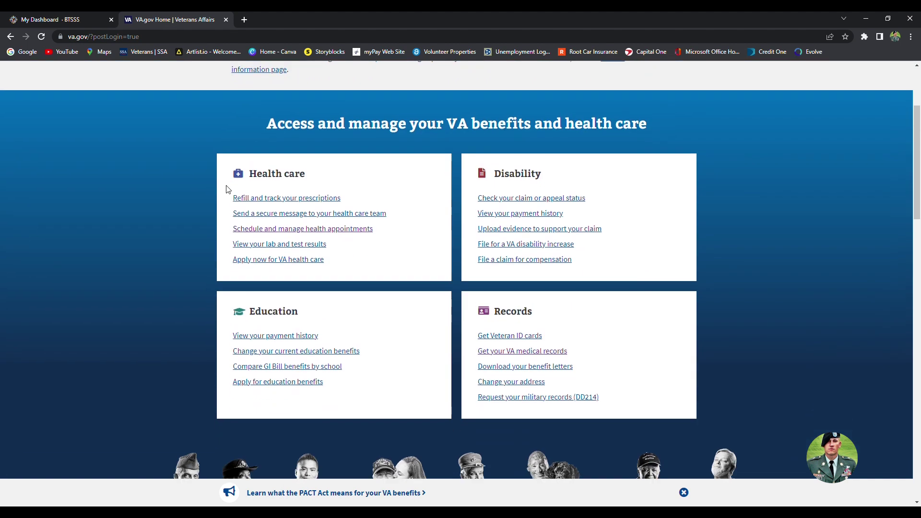
click(341, 230)
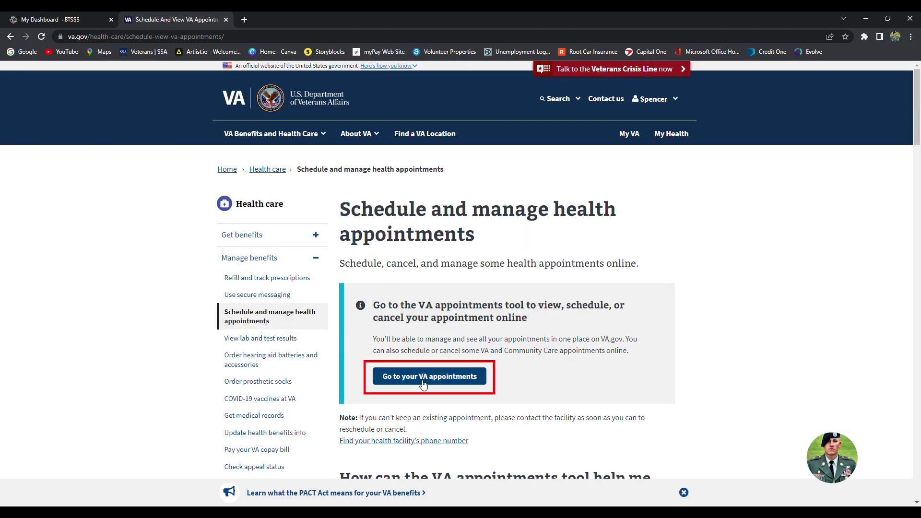
Step: Filter VA appointments to Past and open the May 24, 12:30 p.m. appointment details
click(423, 385)
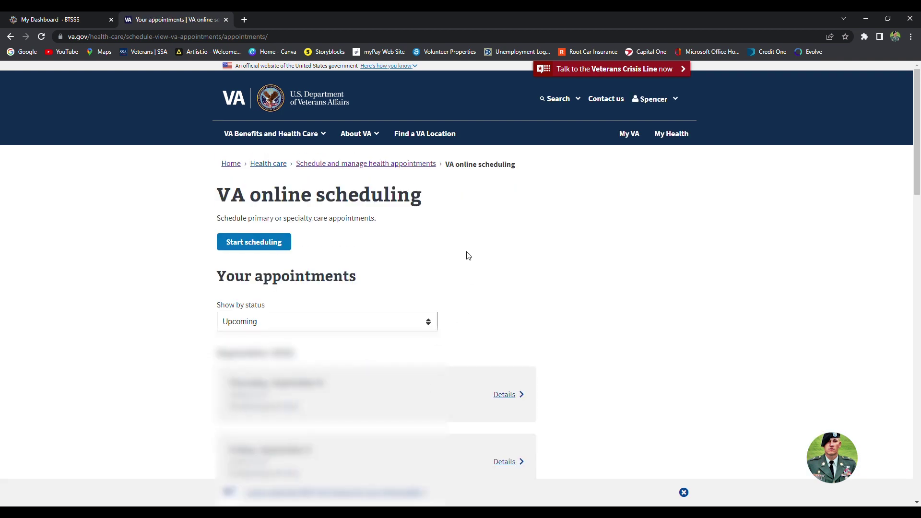
scroll(468, 248, down, 2)
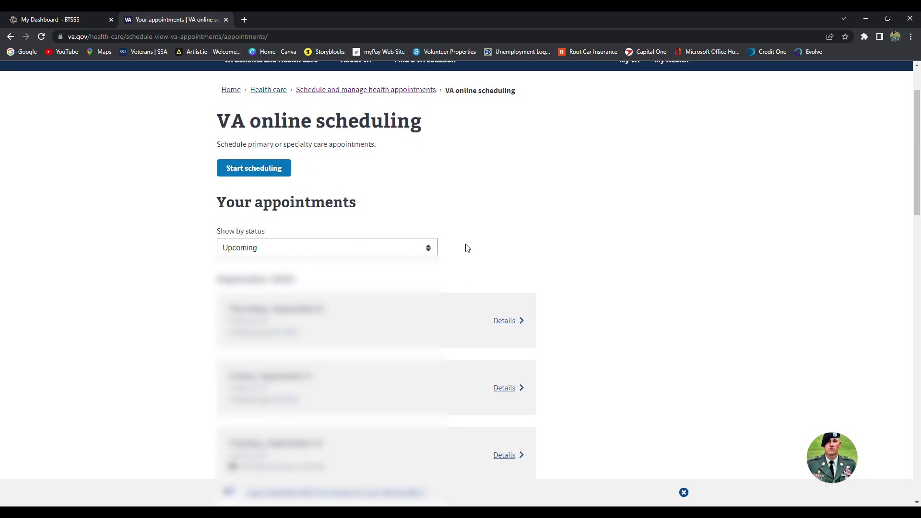
click(427, 230)
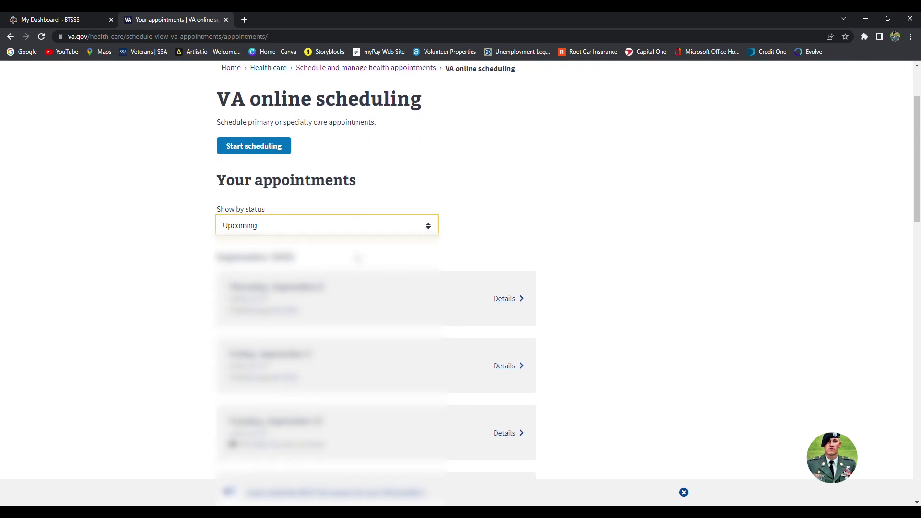
click(356, 258)
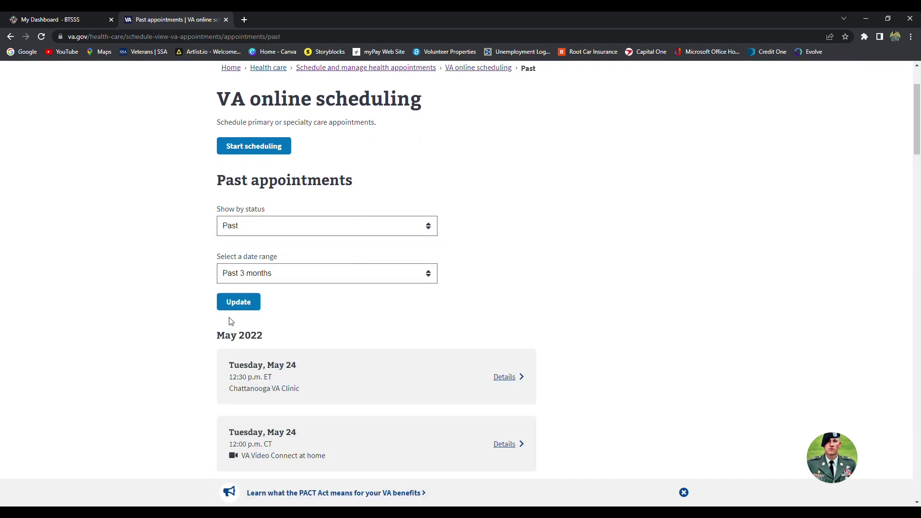
scroll(521, 282, down, 1)
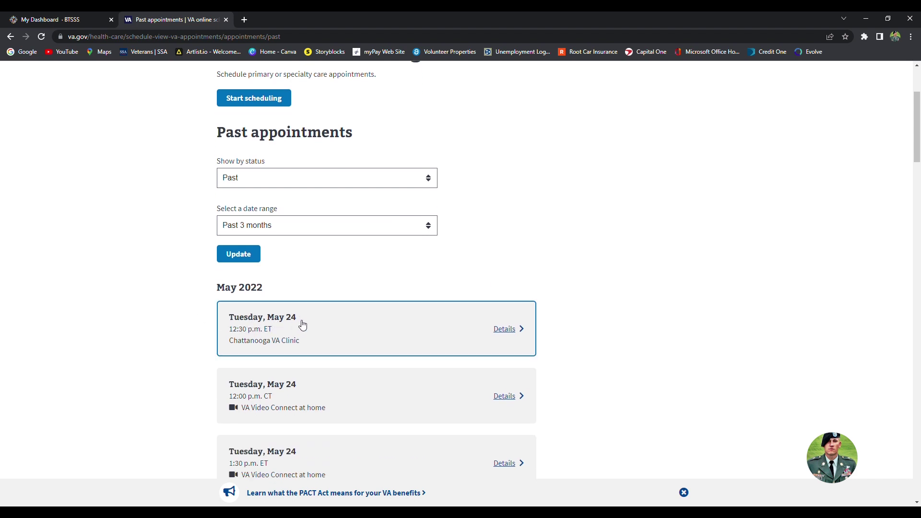
click(506, 331)
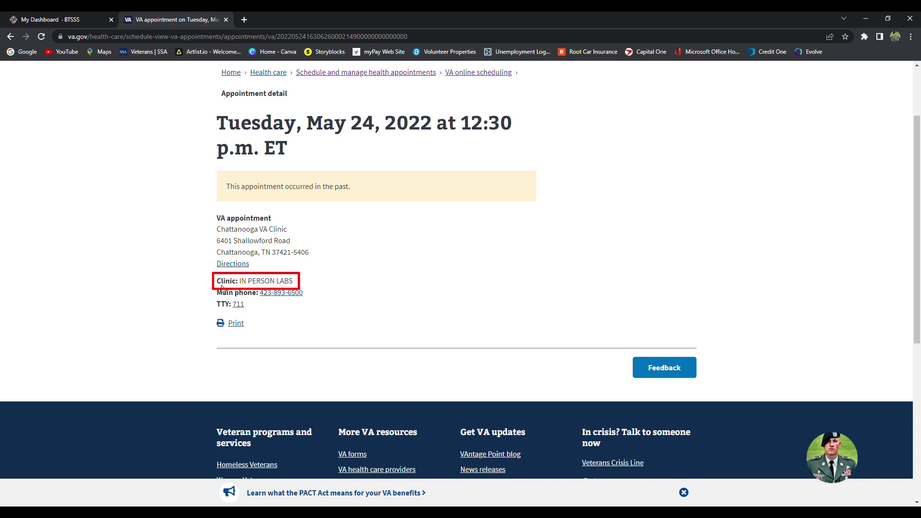
Step: Confirm the clinic is IN PERSON LABS, then start a new claim from My Dashboard
scroll(362, 266, up, 1)
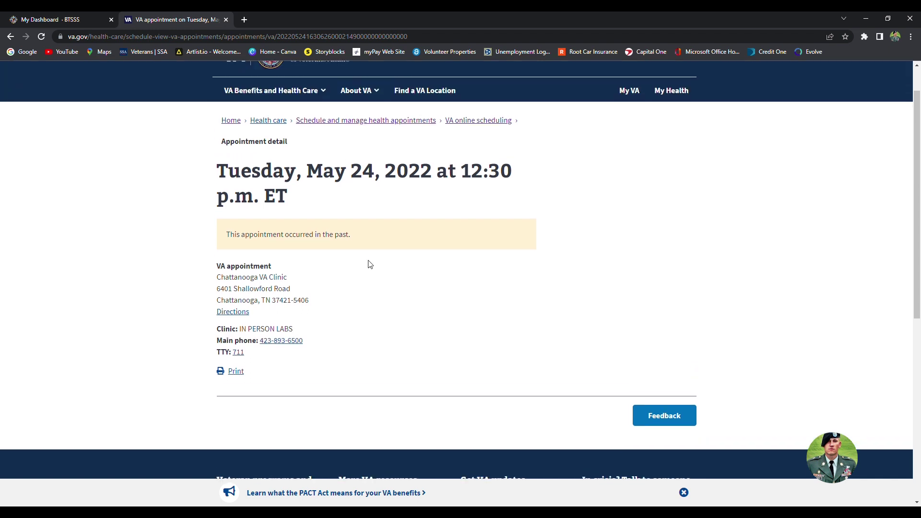
click(63, 19)
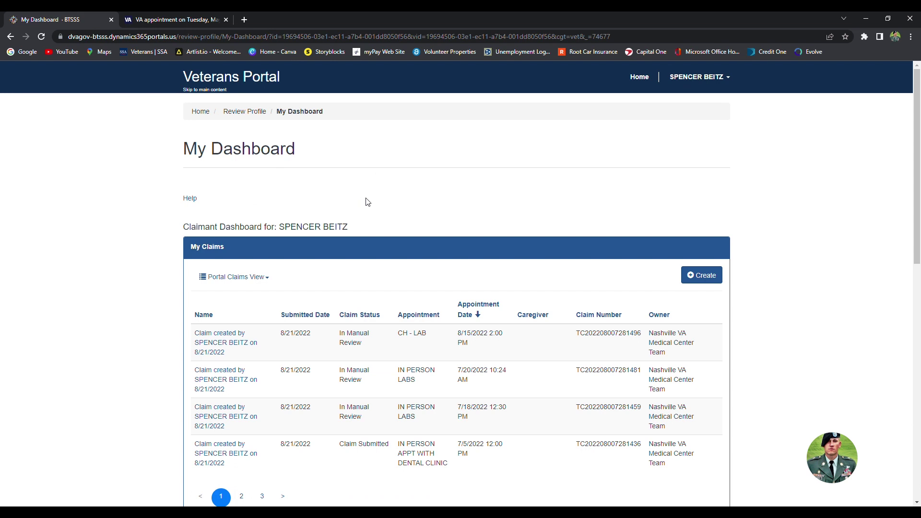
click(696, 277)
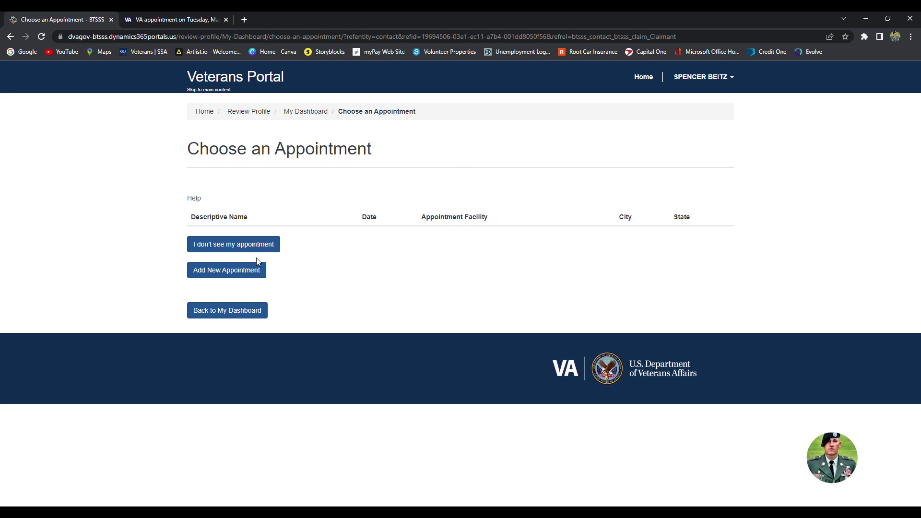
Step: Choose Add New Appointment while comparing against the May 24 VA appointment details
click(181, 23)
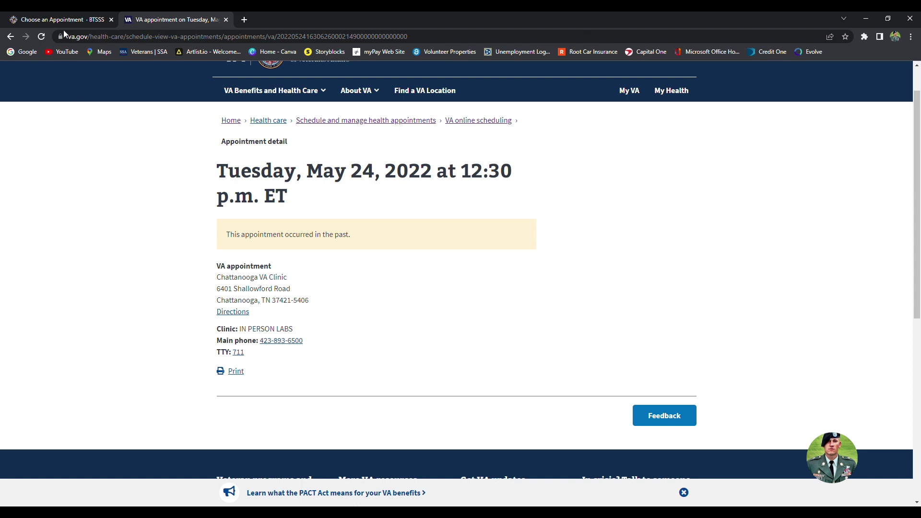
click(62, 16)
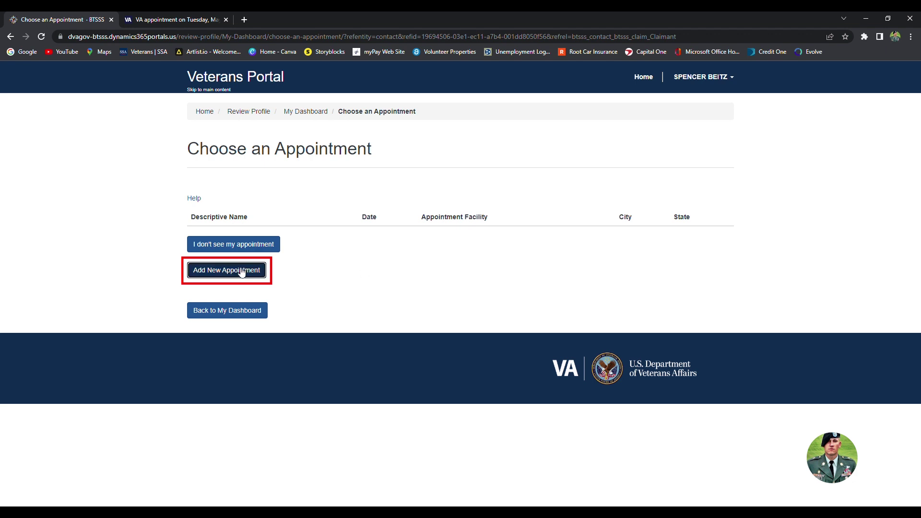
click(240, 272)
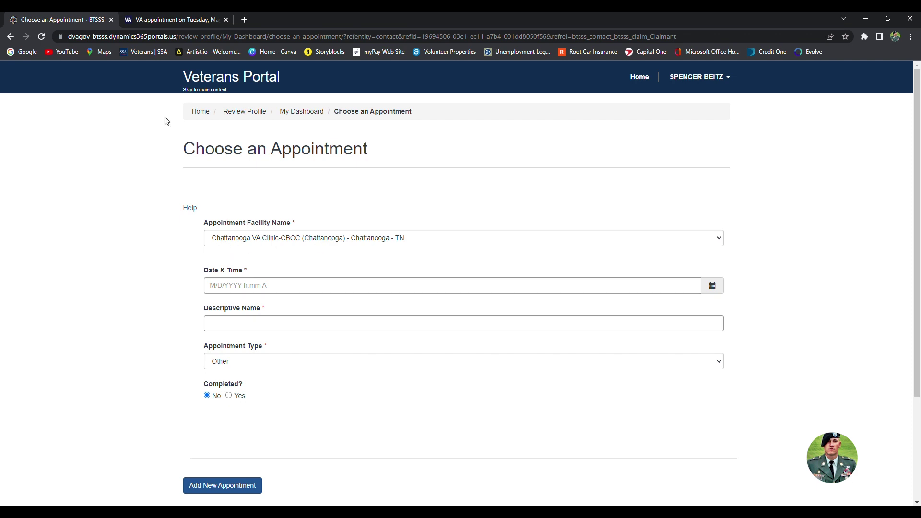
click(166, 15)
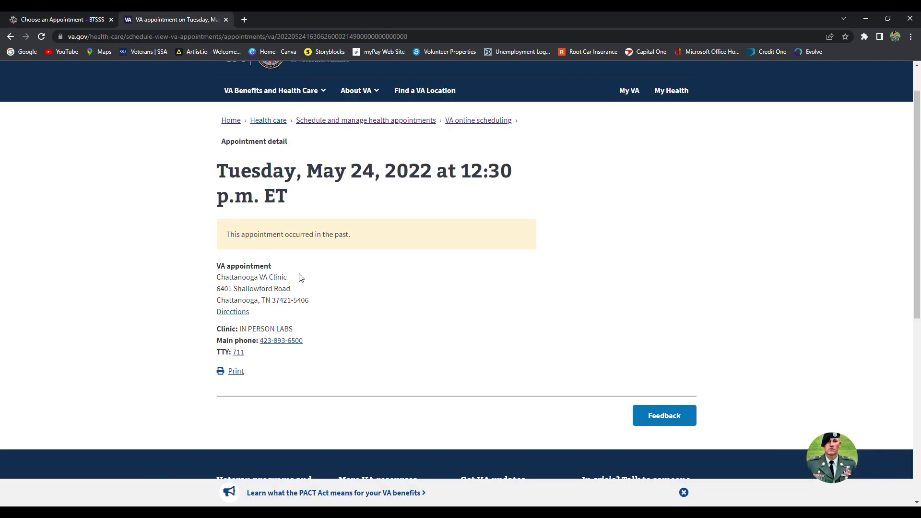
click(83, 15)
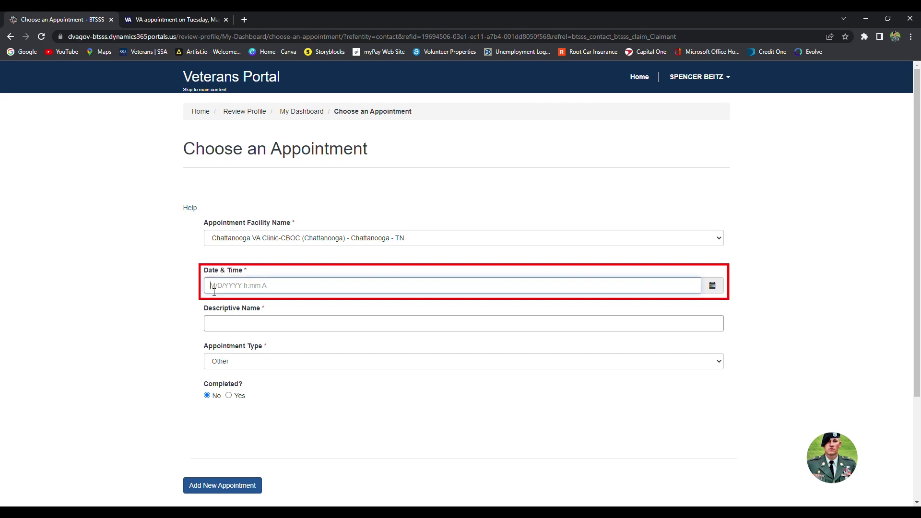
click(191, 16)
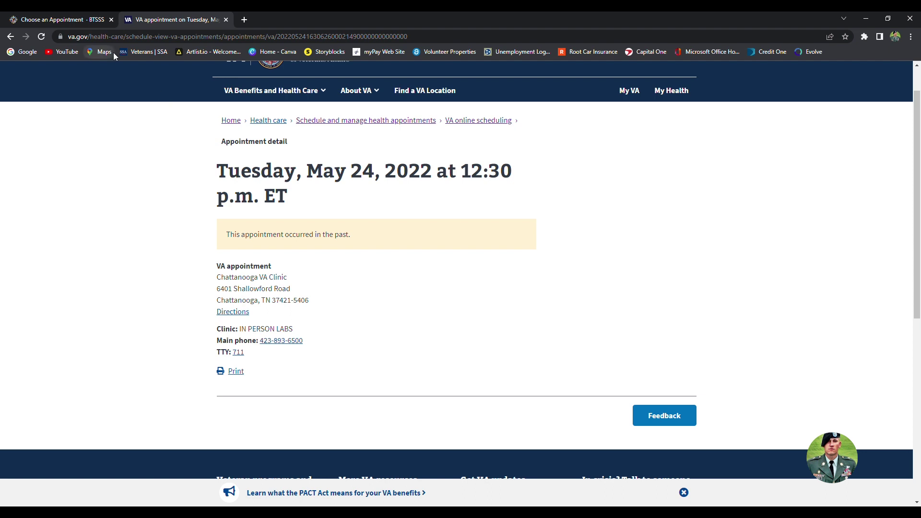
Step: Enter the appointment date and time as 5/24/2022 12:30 PM
click(86, 18)
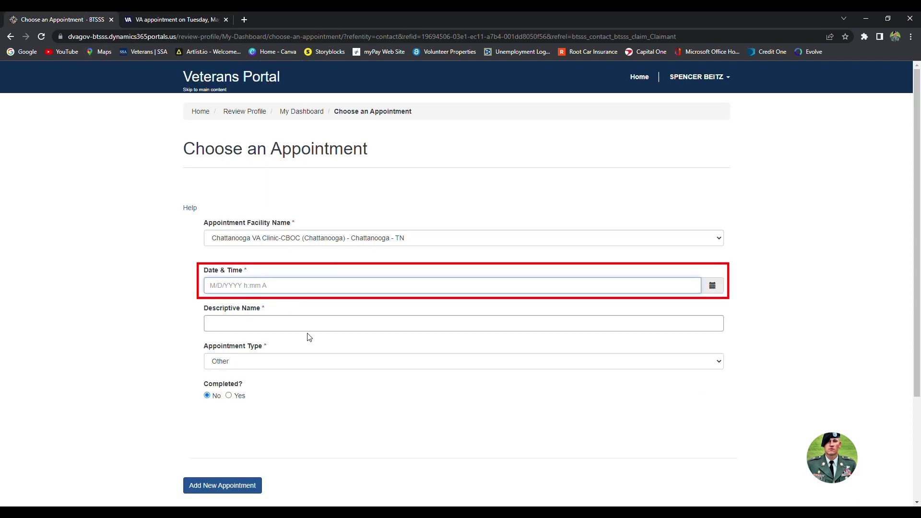
text(5/24/2022)
click(196, 23)
drag(462, 169, 514, 174)
click(96, 19)
click(301, 287)
text(12:30 PM)
Step: Name the appointment IN PERSON LABS, mark it Completed, and save it
click(293, 329)
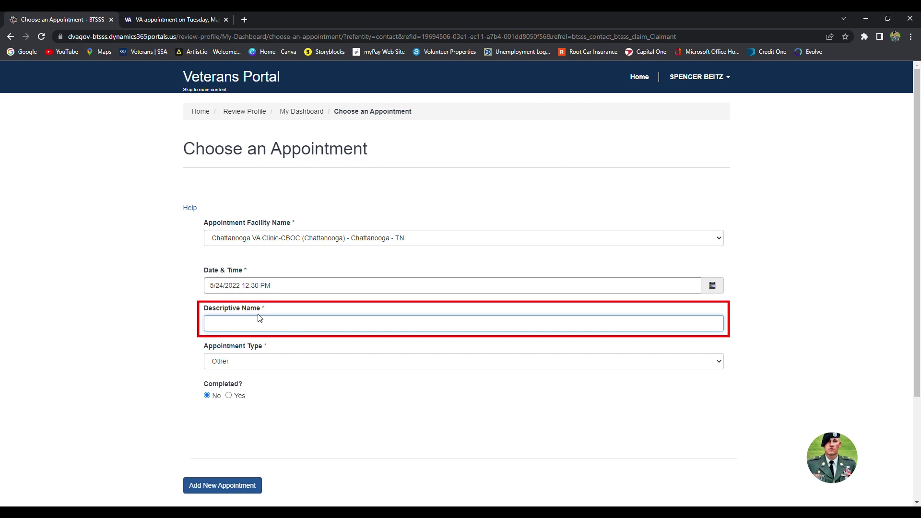
click(267, 359)
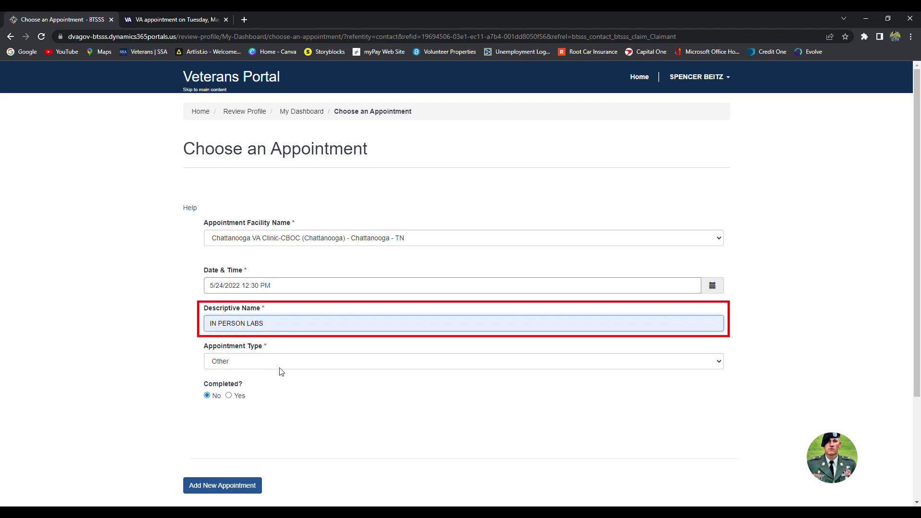
click(282, 369)
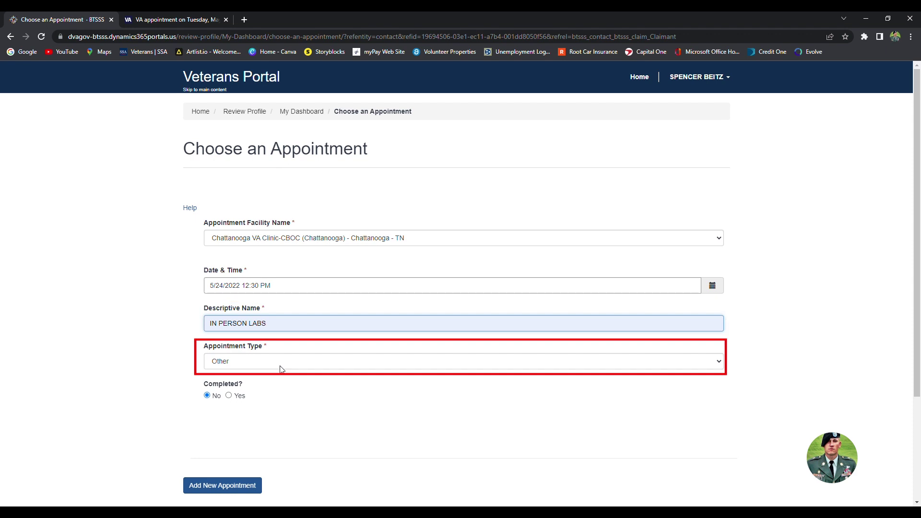
key(Tab)
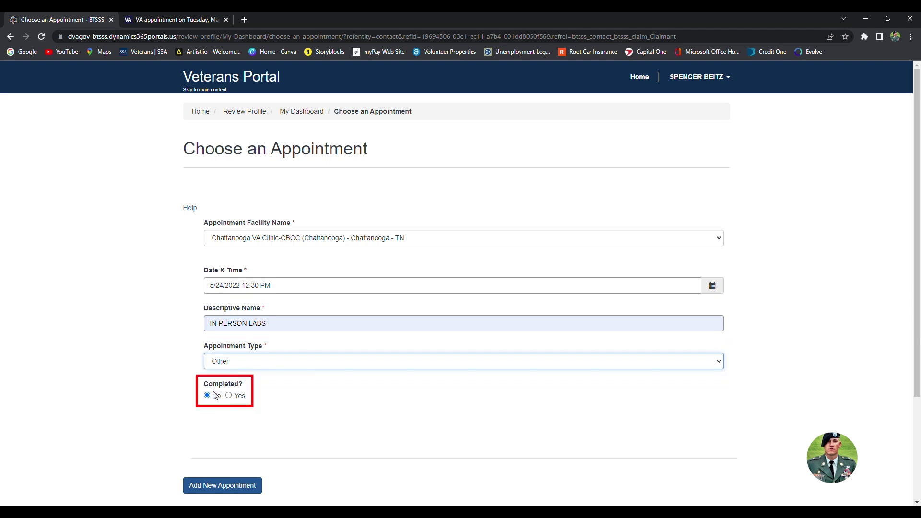
click(230, 395)
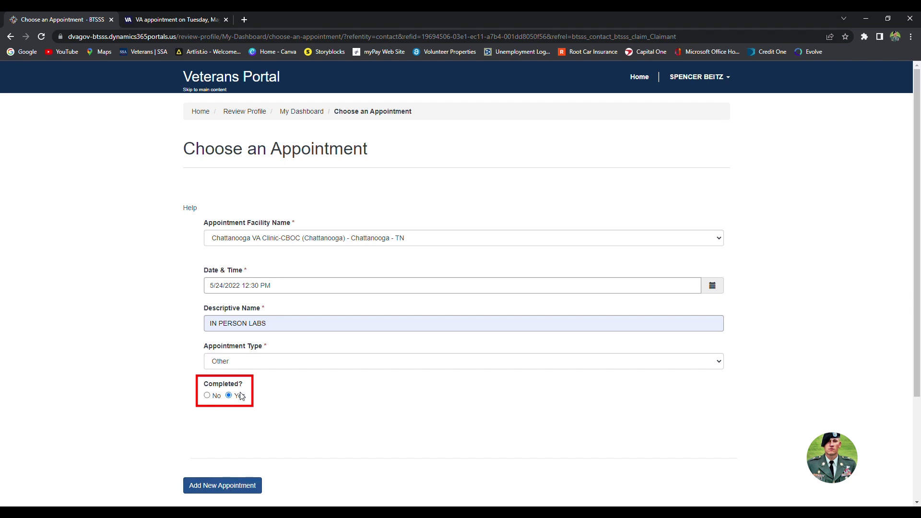
click(235, 486)
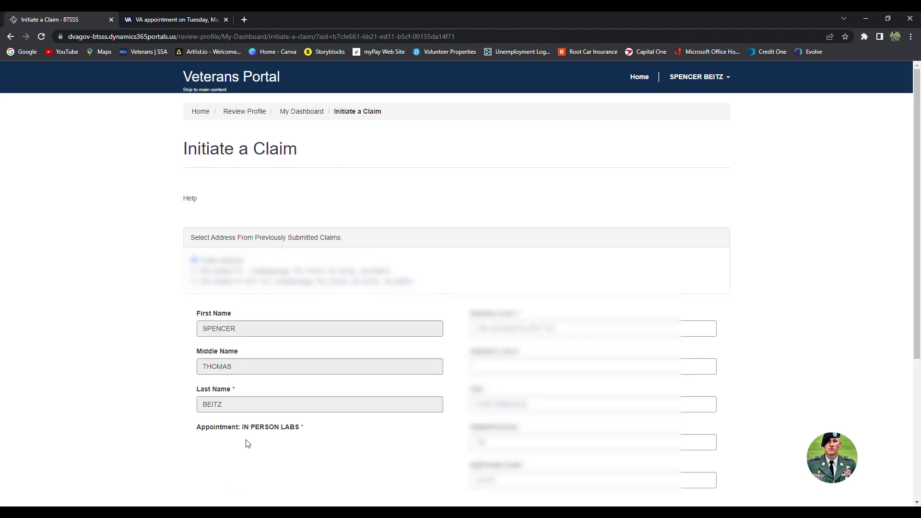
Step: Move the unit part of the first address line into Address Line 2 and complete it
scroll(273, 368, down, 1)
scroll(273, 369, down, 1)
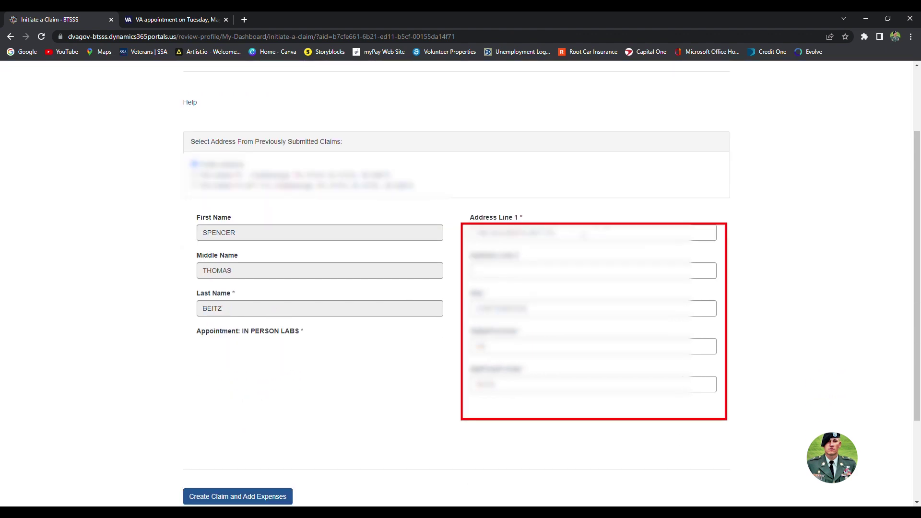
drag(555, 233, 533, 236)
key(ctrl+x)
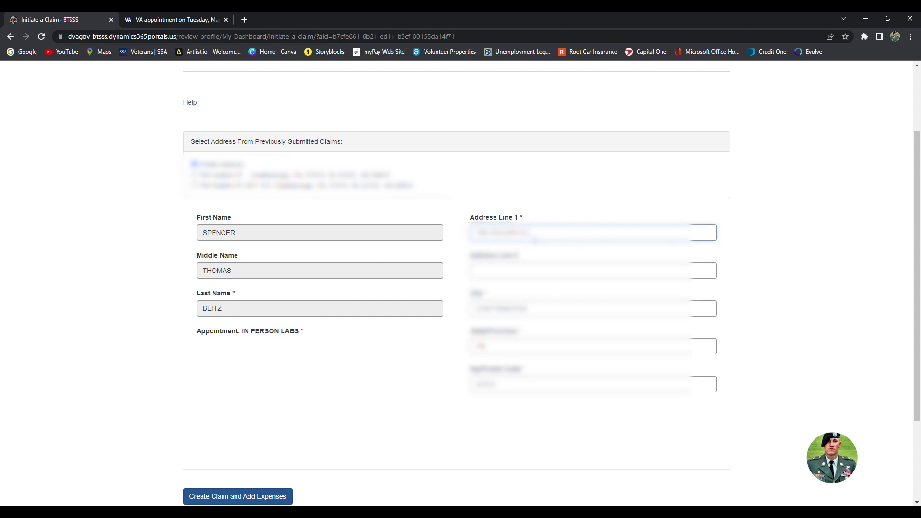
click(495, 271)
key(ctrl+v)
text(23)
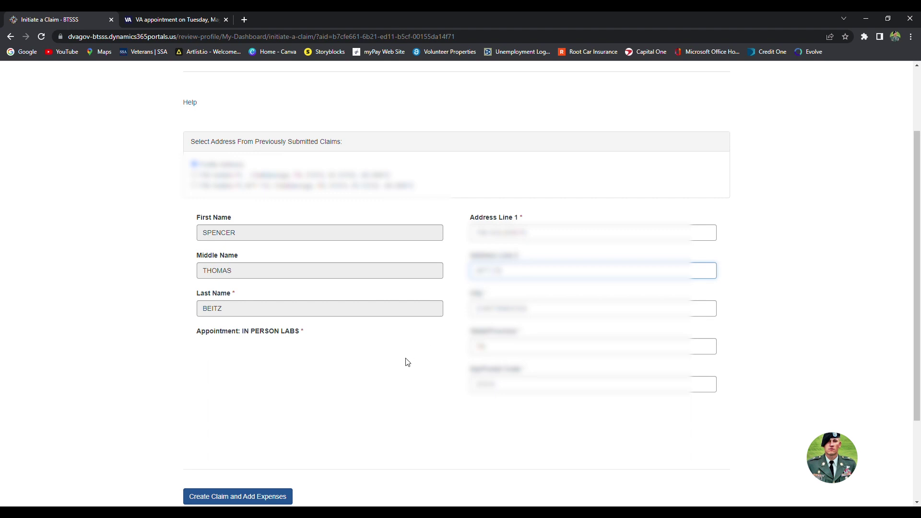
click(396, 366)
Step: Create the claim, accepting the suggested verified address, and continue to expenses
scroll(396, 365, down, 2)
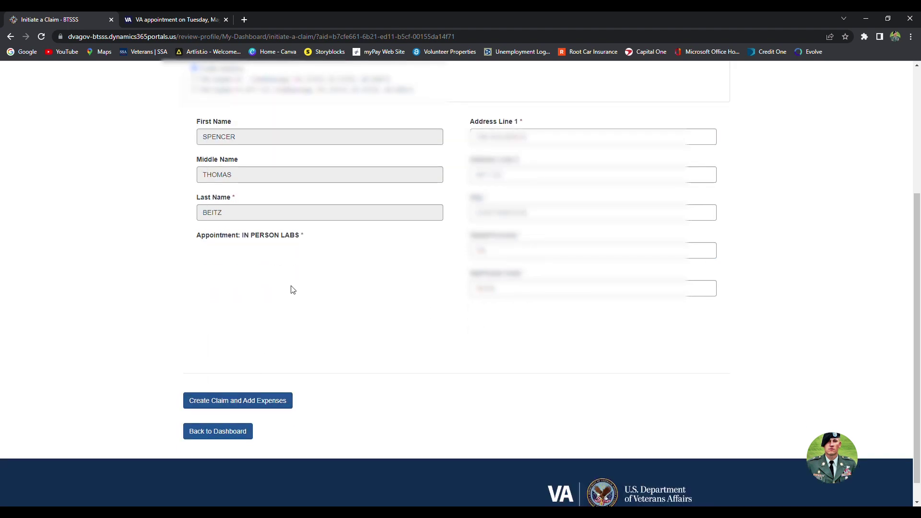
scroll(261, 348, up, 2)
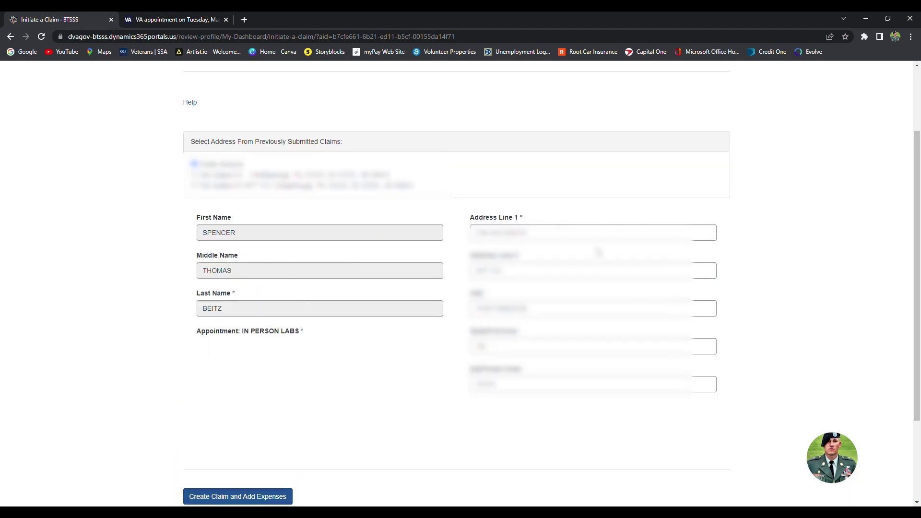
scroll(277, 343, down, 2)
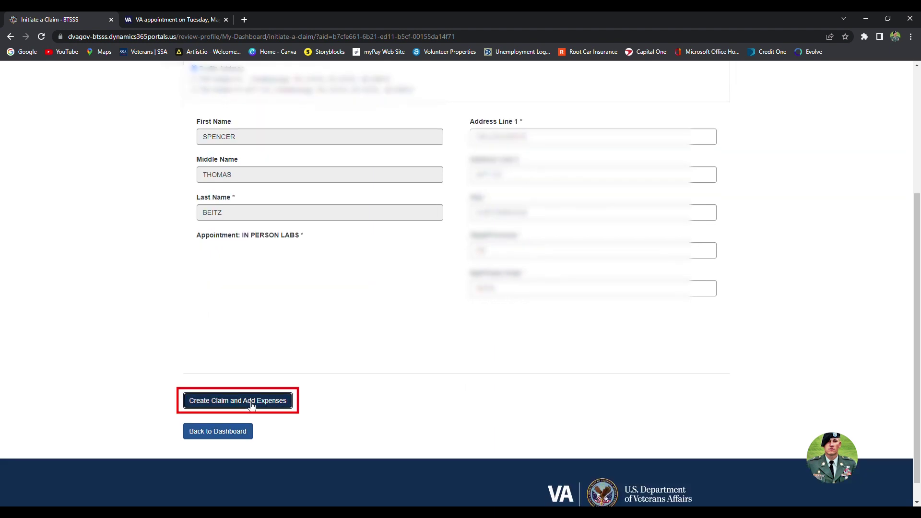
click(251, 405)
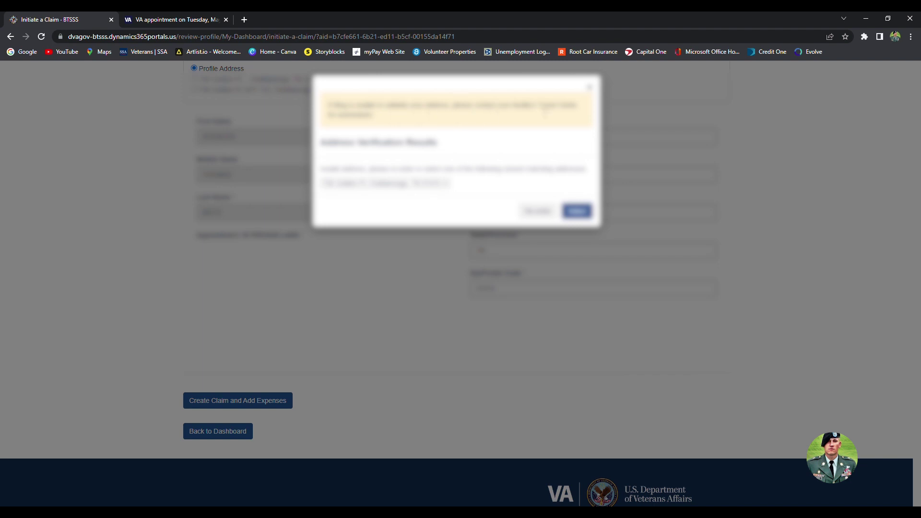
click(578, 212)
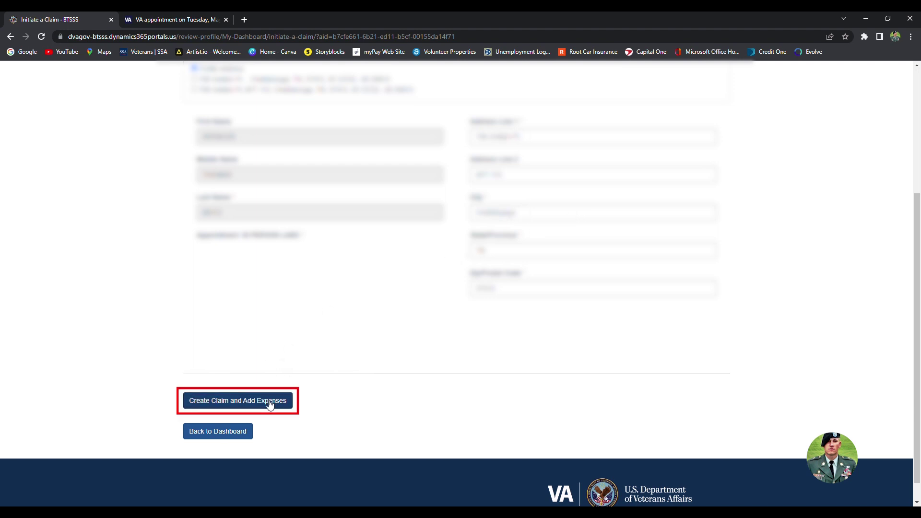
click(270, 404)
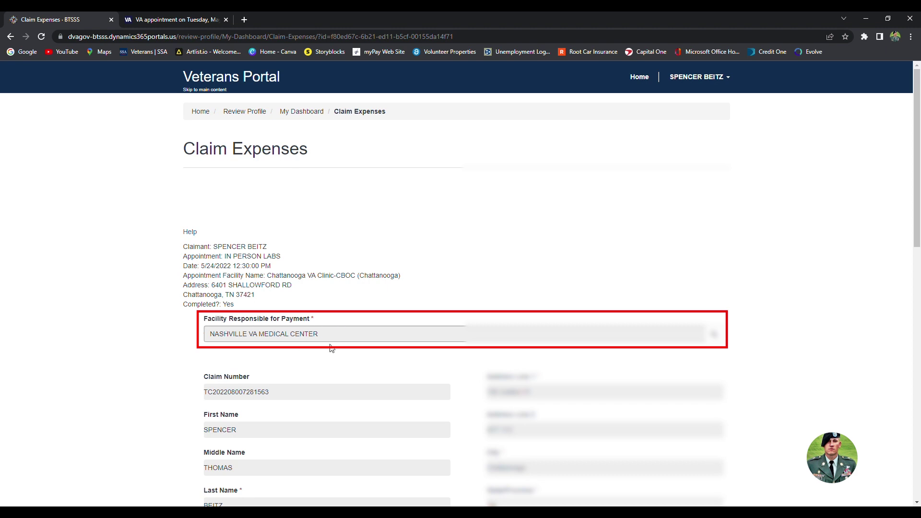
Step: Mark that a personal car was used to drive to the appointment
scroll(326, 346, down, 1)
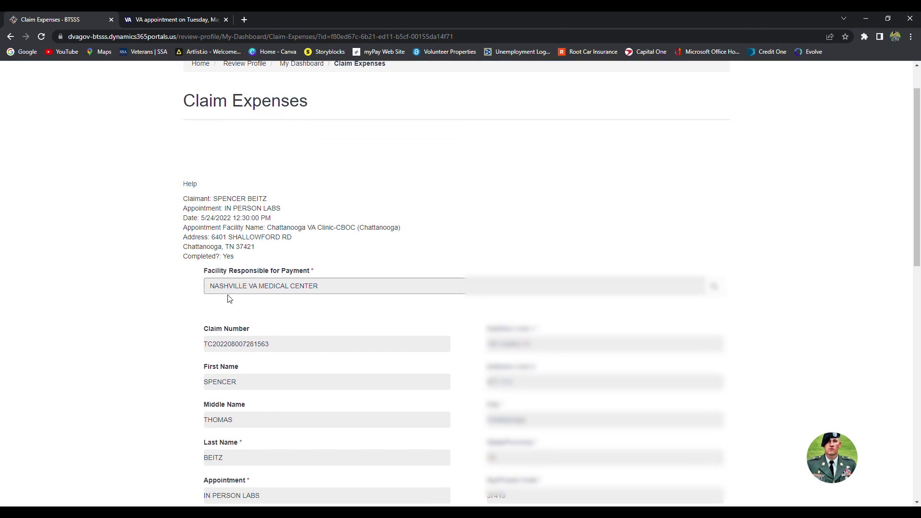
scroll(305, 301, down, 3)
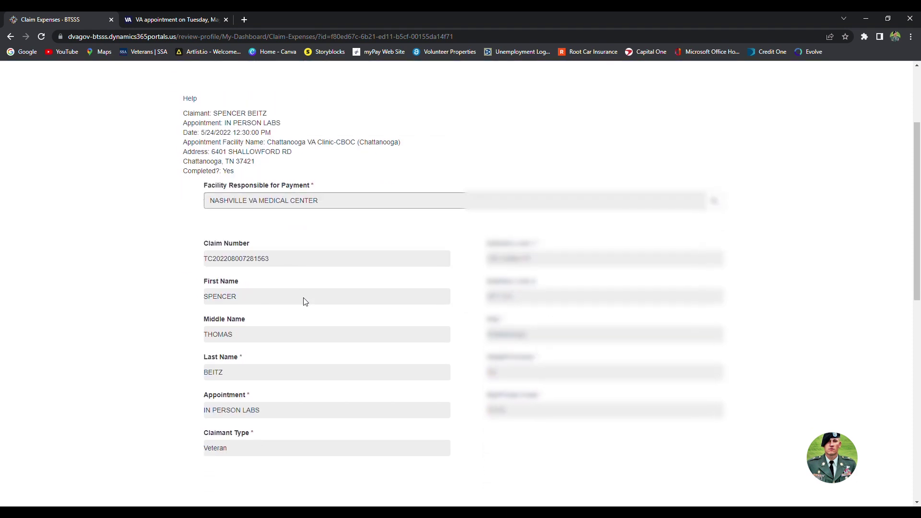
scroll(306, 301, down, 5)
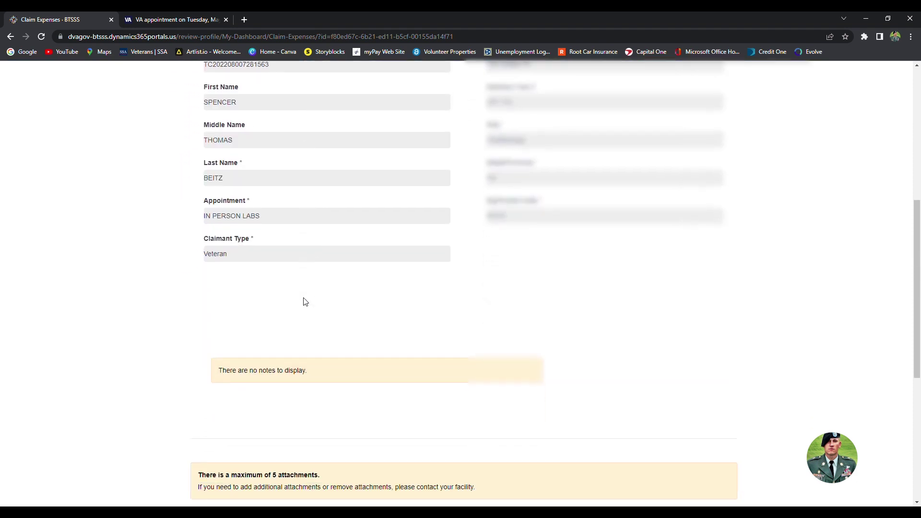
scroll(304, 295, down, 1)
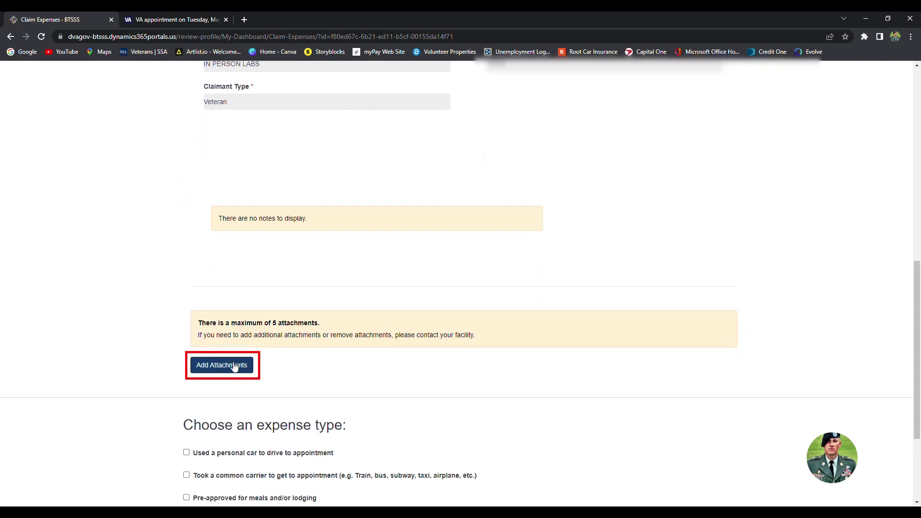
scroll(331, 340, down, 1)
scroll(328, 342, down, 1)
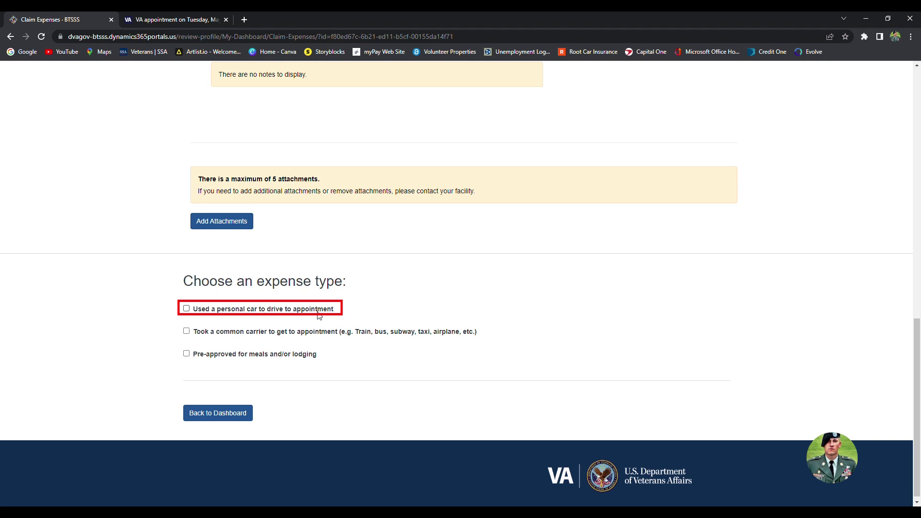
click(186, 309)
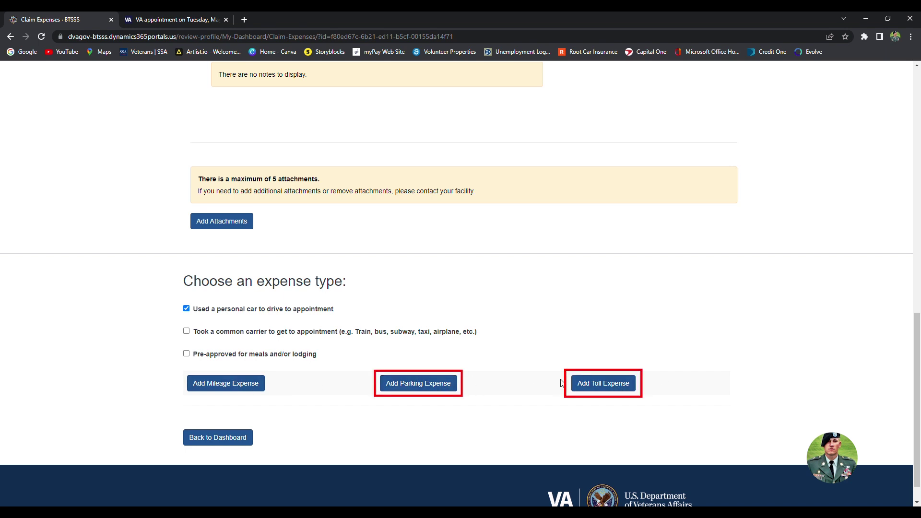
Step: Start a mileage expense and review the Round Trip to the Chattanooga clinic: 22.46 miles, cost 9.32
click(211, 384)
scroll(215, 386, down, 1)
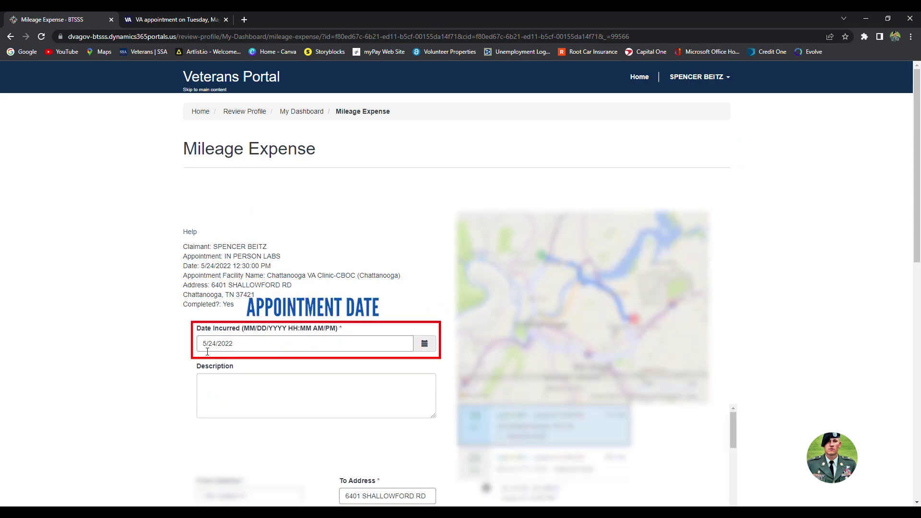
scroll(215, 347, down, 1)
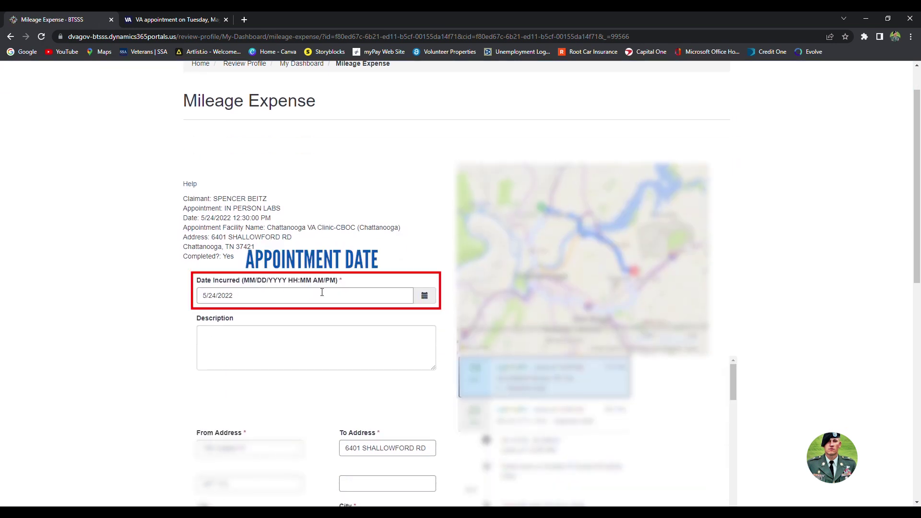
scroll(321, 292, down, 1)
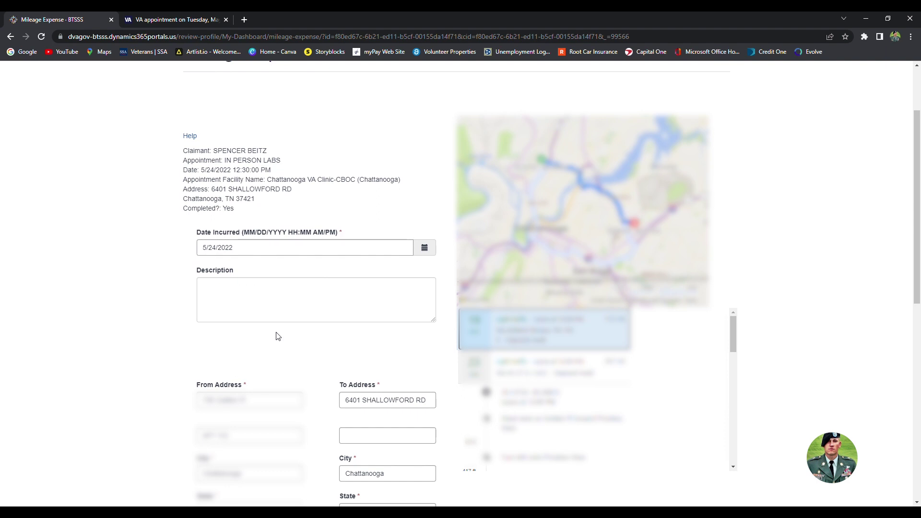
scroll(276, 336, down, 1)
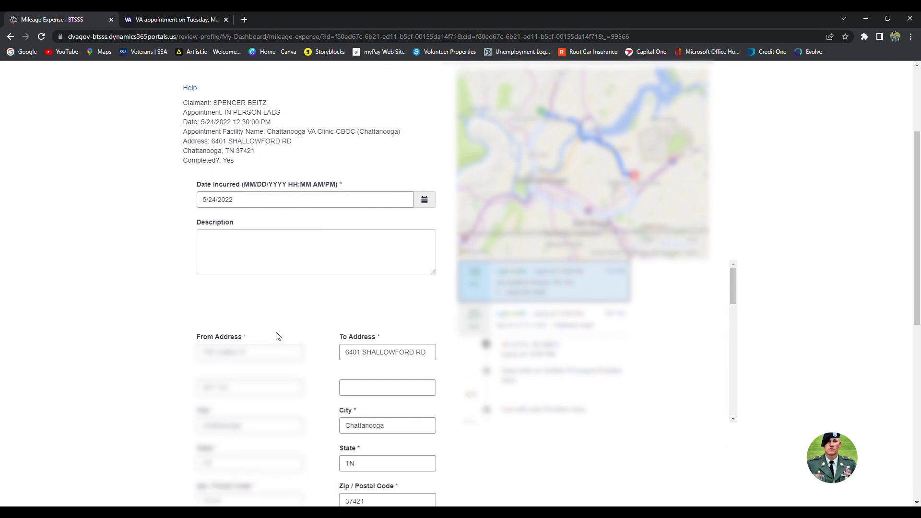
scroll(277, 336, down, 1)
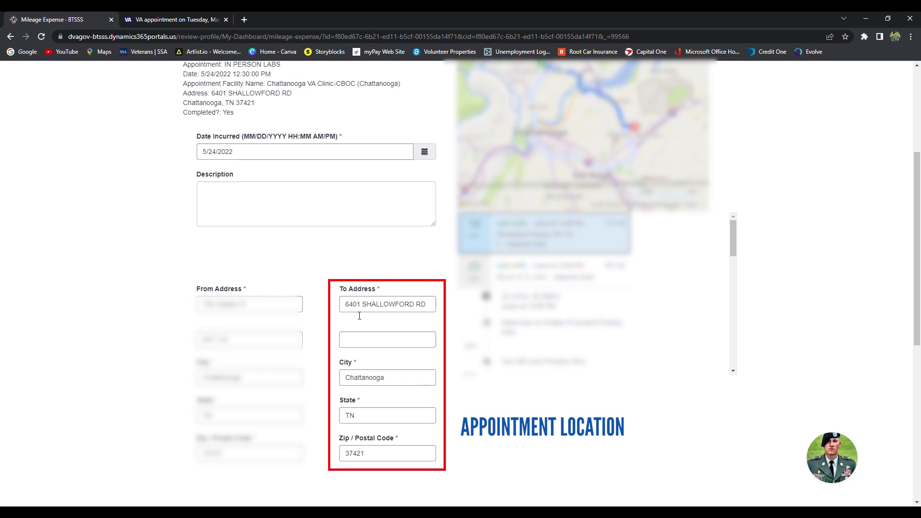
scroll(230, 197, up, 2)
scroll(410, 422, down, 2)
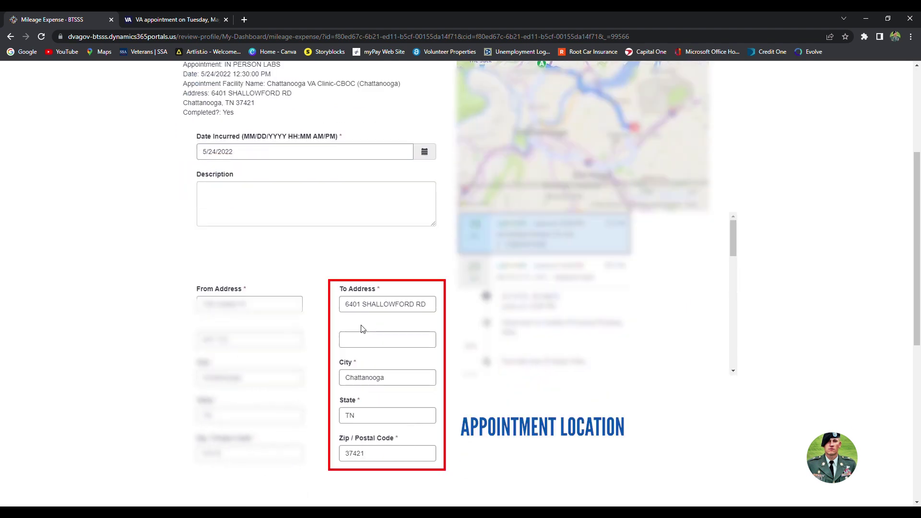
scroll(410, 345, down, 1)
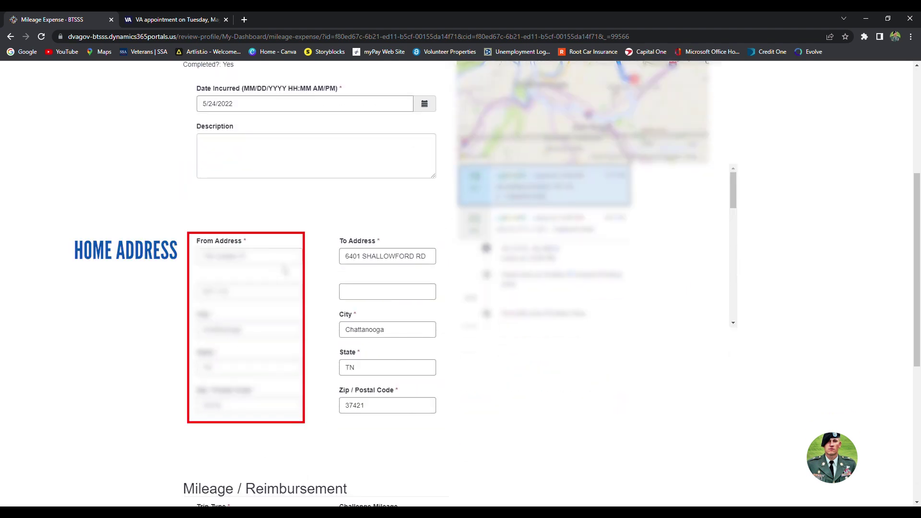
scroll(249, 377, down, 4)
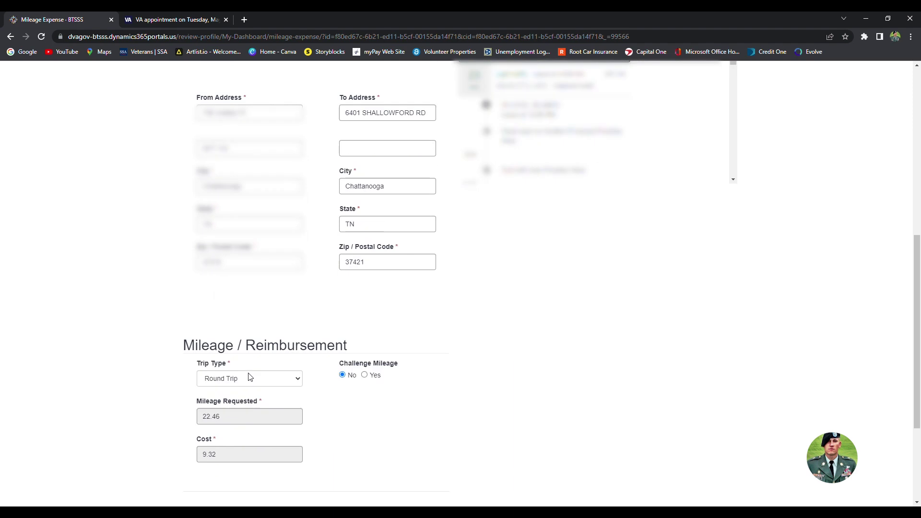
scroll(249, 377, down, 1)
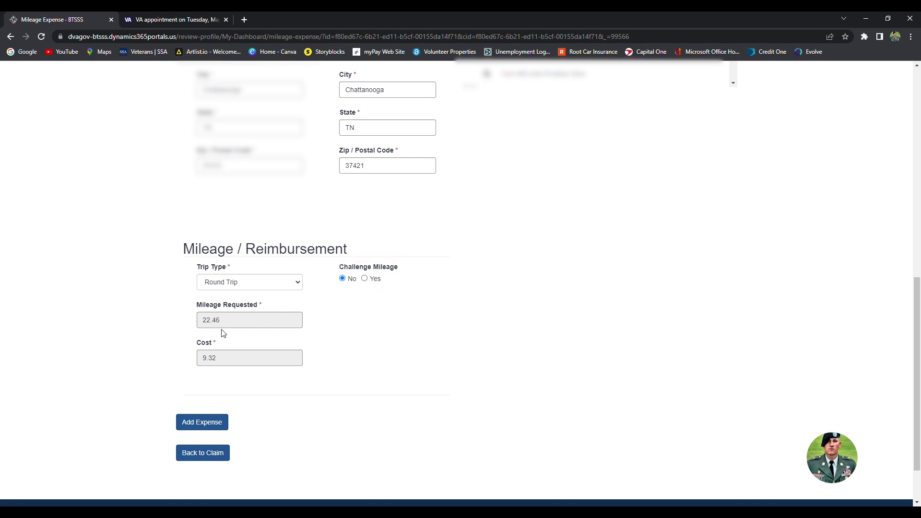
scroll(685, 319, up, 7)
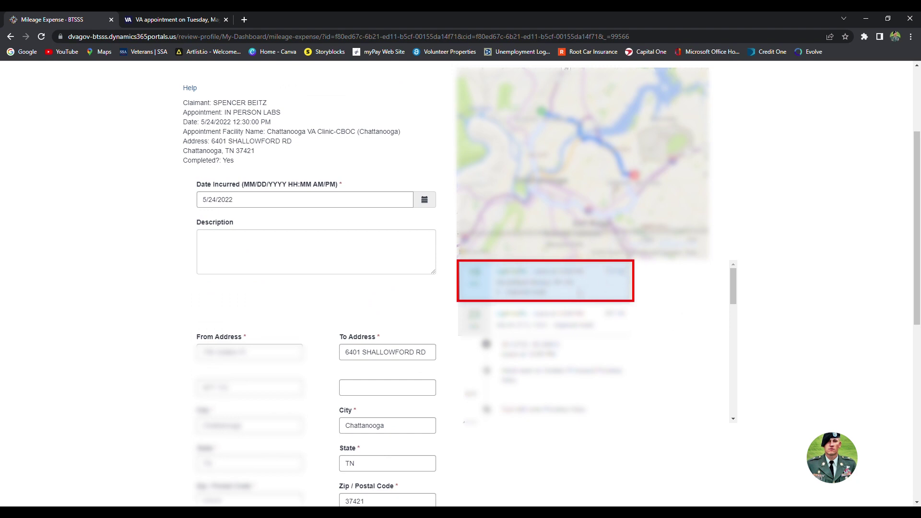
scroll(564, 311, down, 3)
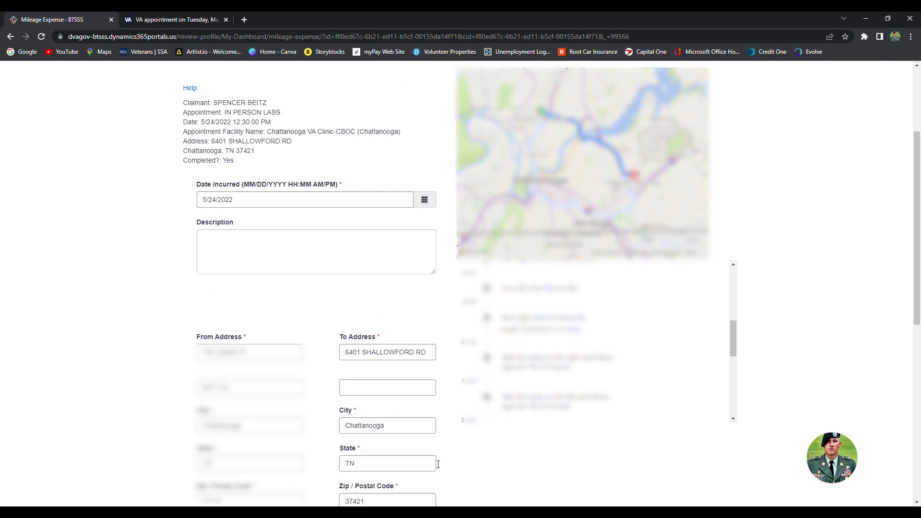
scroll(451, 434, down, 5)
scroll(451, 436, down, 1)
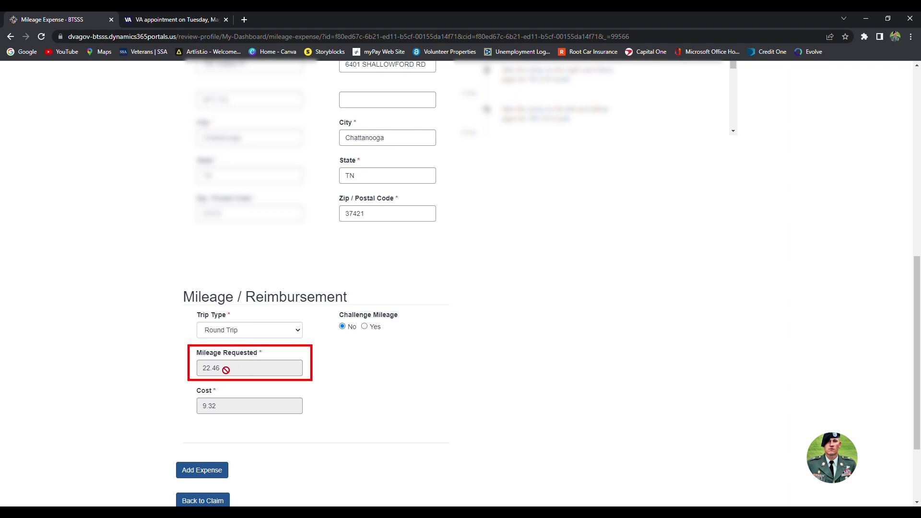
scroll(217, 418, down, 1)
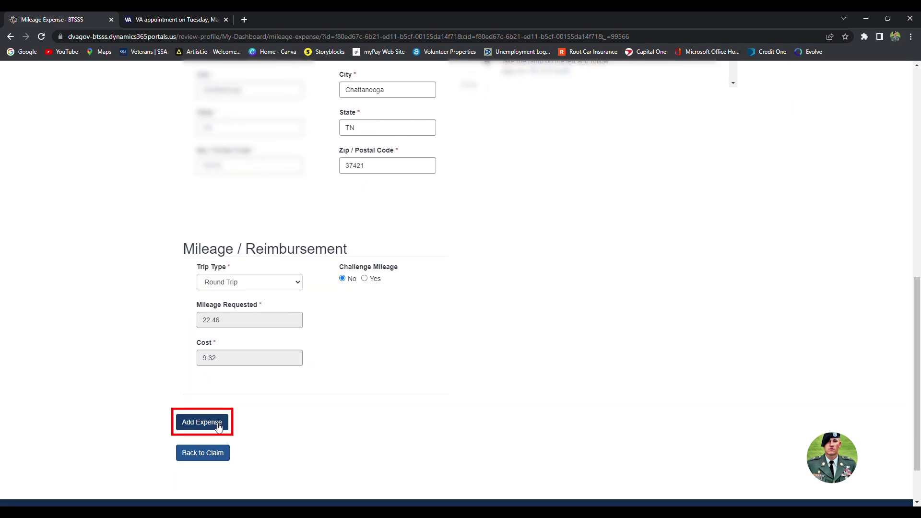
Step: Add the mileage expense, agree to the certification terms, and submit the claim
click(219, 426)
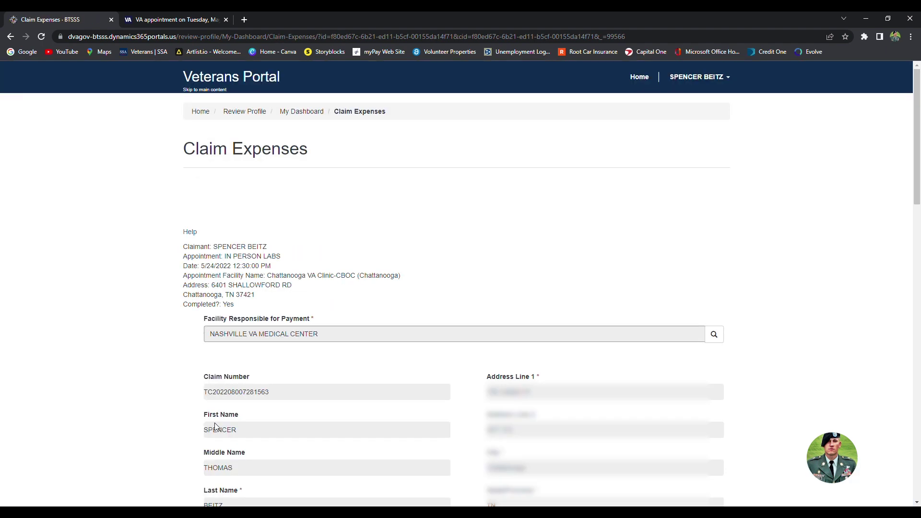
scroll(472, 242, down, 4)
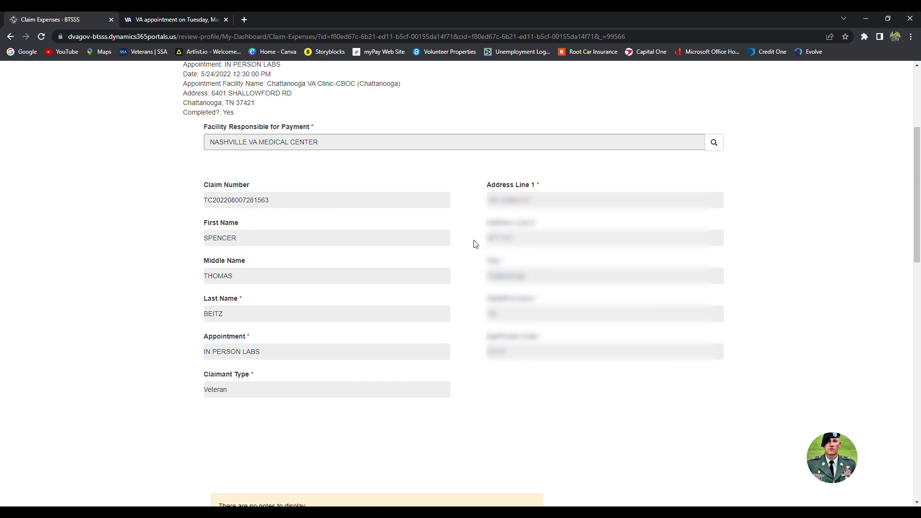
scroll(442, 224, down, 7)
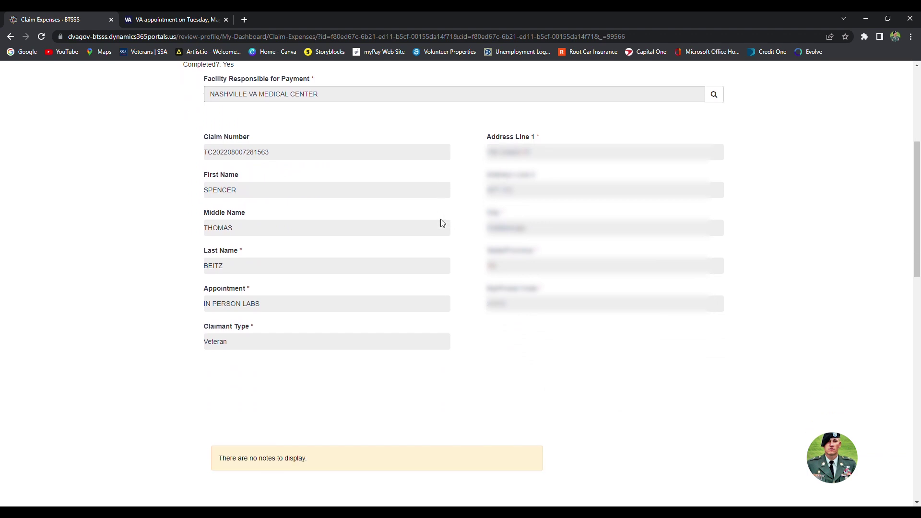
scroll(443, 218, down, 7)
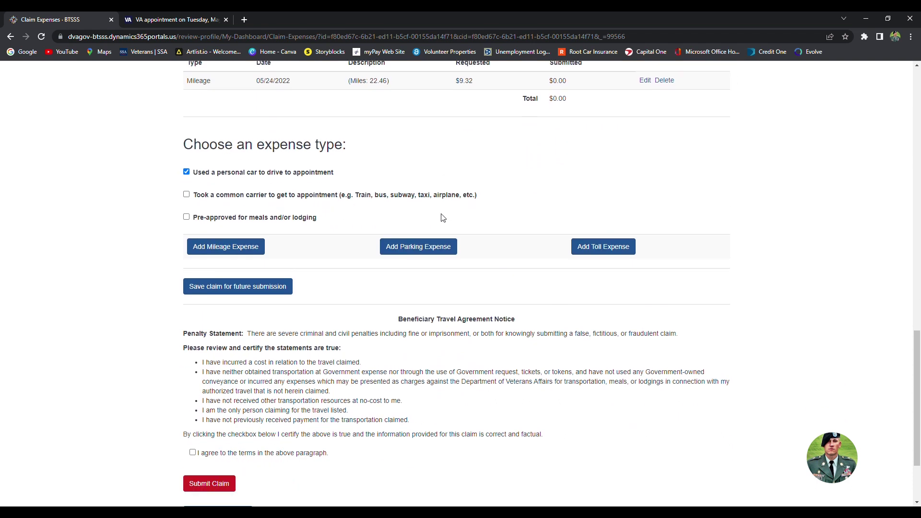
scroll(443, 218, down, 2)
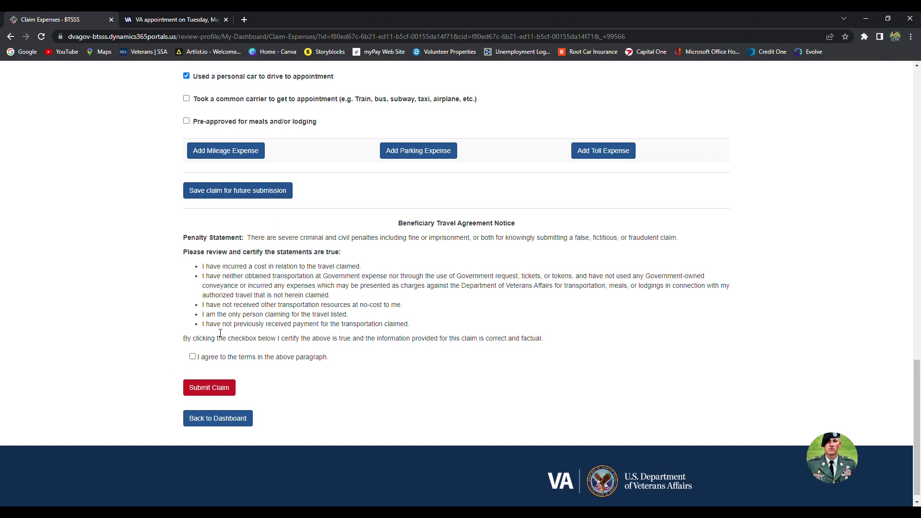
click(192, 357)
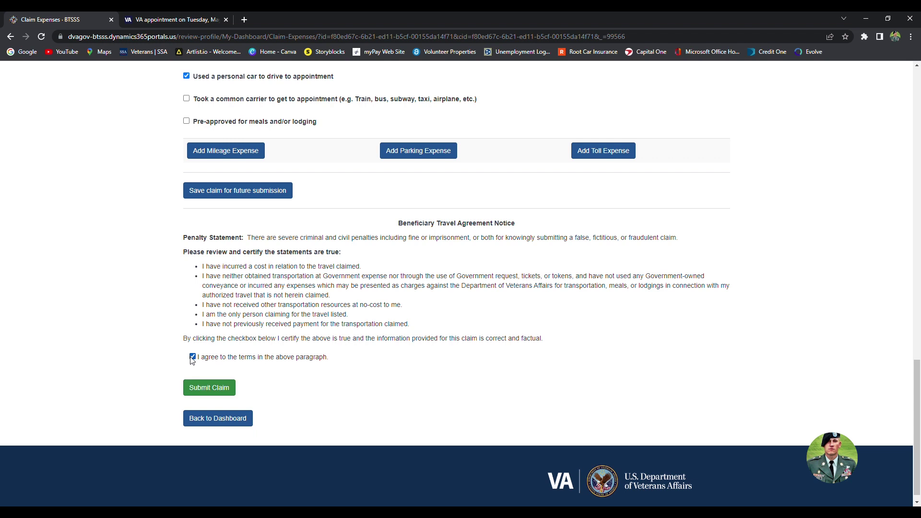
click(208, 394)
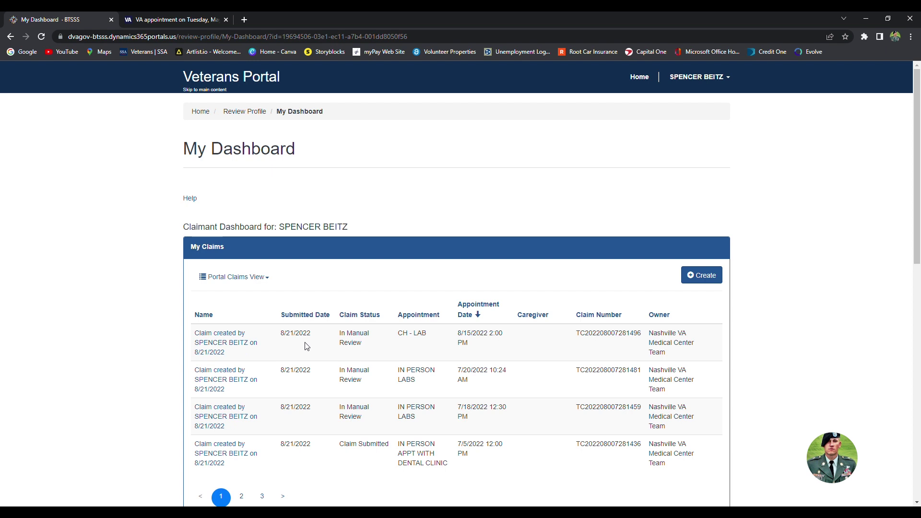
Step: Check the VA appointment details, then return to the My Dashboard claims list
click(218, 17)
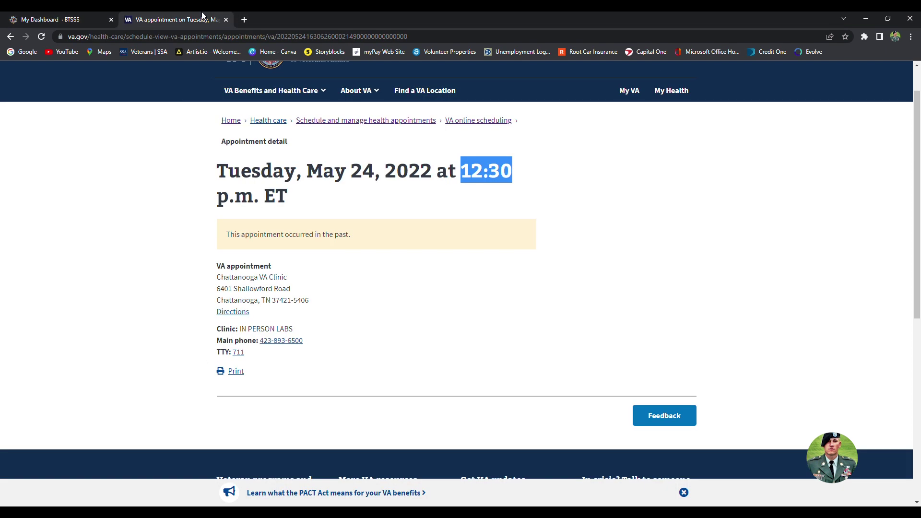
click(42, 17)
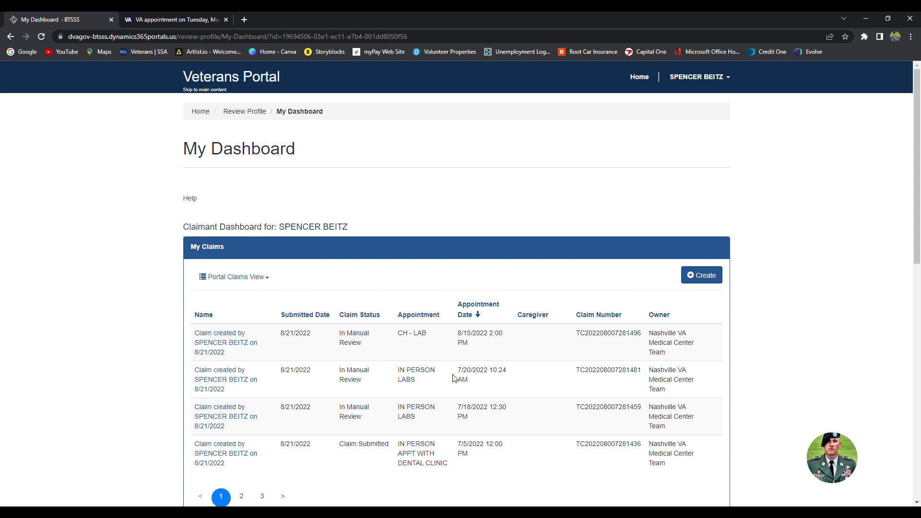
scroll(455, 378, down, 1)
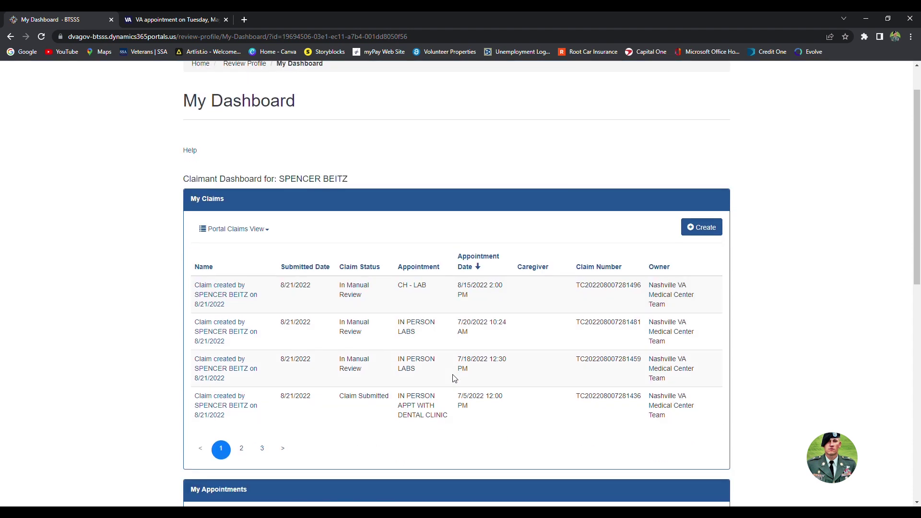
Step: Page through My Claims to page 2, showing the IN PERSON LABS 5/24/2022 claim In Manual Review
click(264, 449)
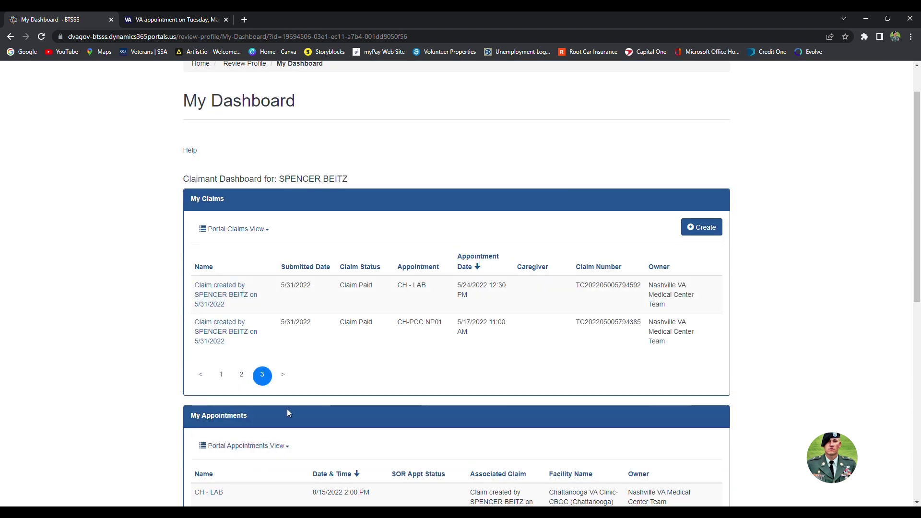
click(241, 375)
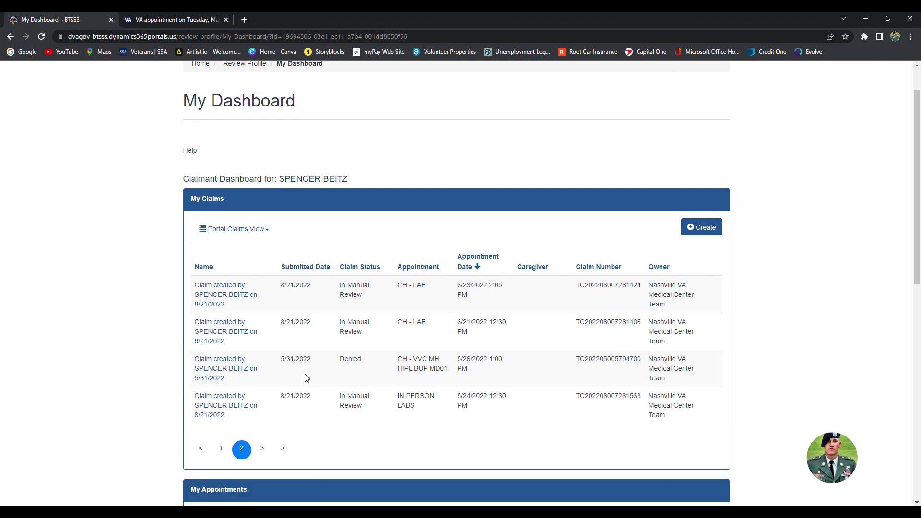
click(221, 448)
scroll(314, 360, down, 4)
scroll(315, 361, down, 1)
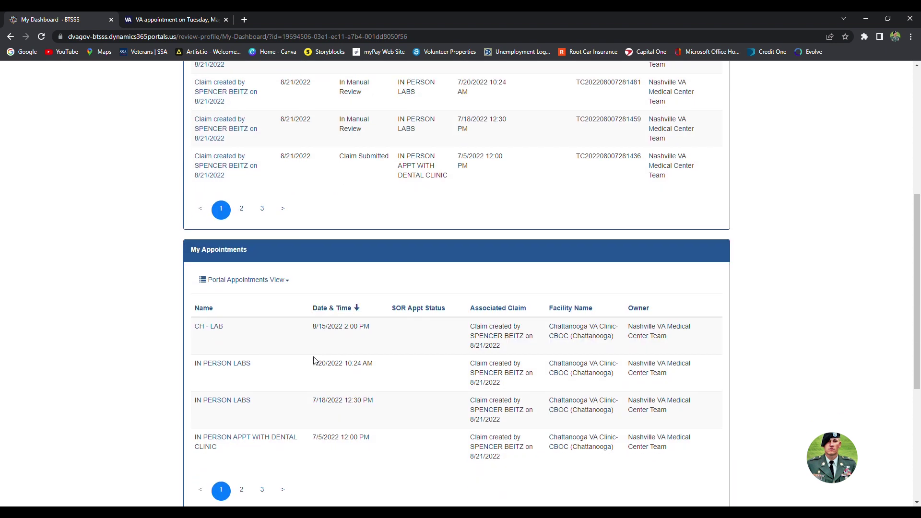
scroll(315, 361, up, 2)
click(242, 305)
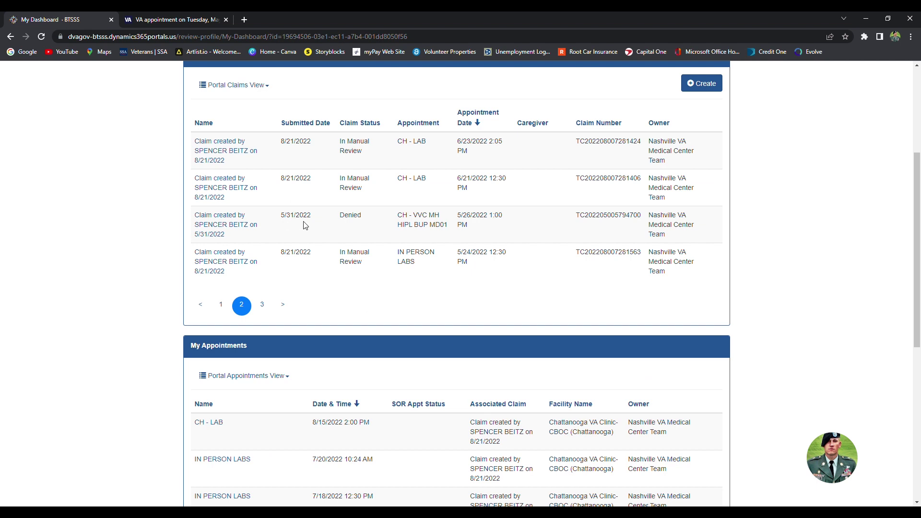
click(263, 306)
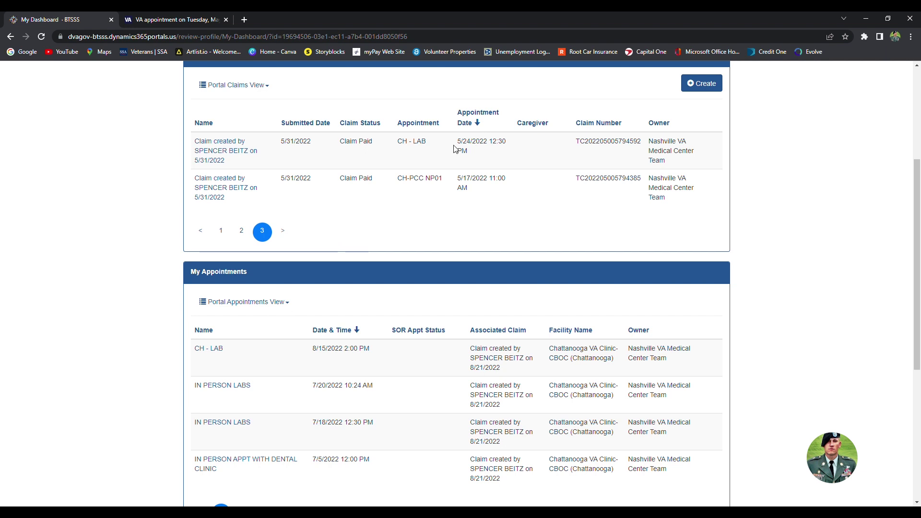
click(221, 231)
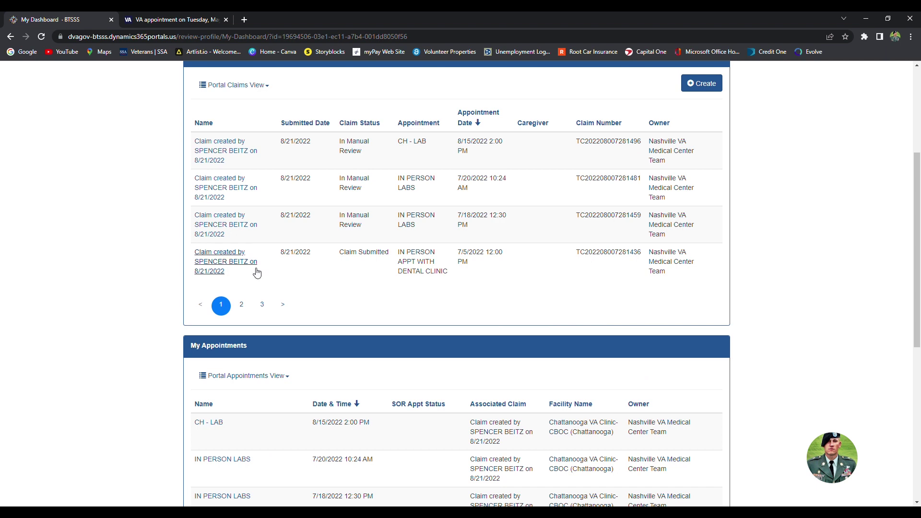
click(242, 305)
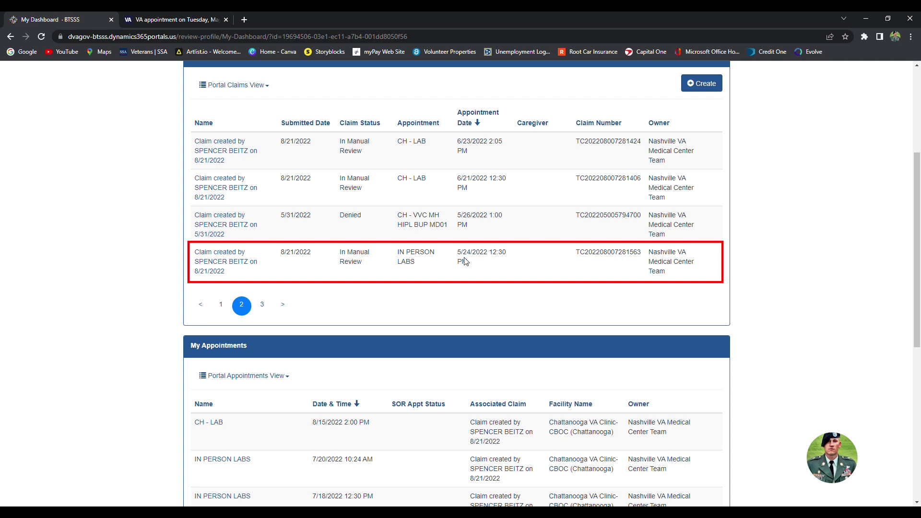
drag(457, 254, 509, 258)
drag(312, 257, 273, 258)
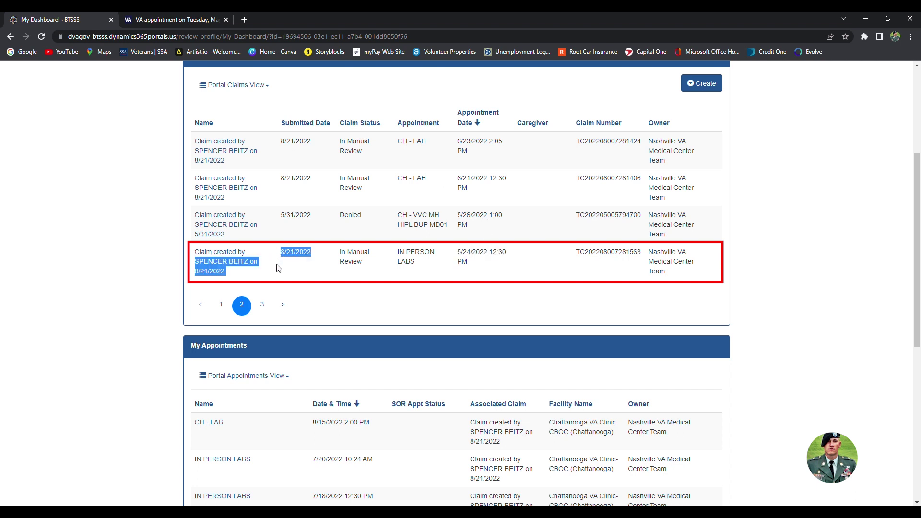
click(287, 275)
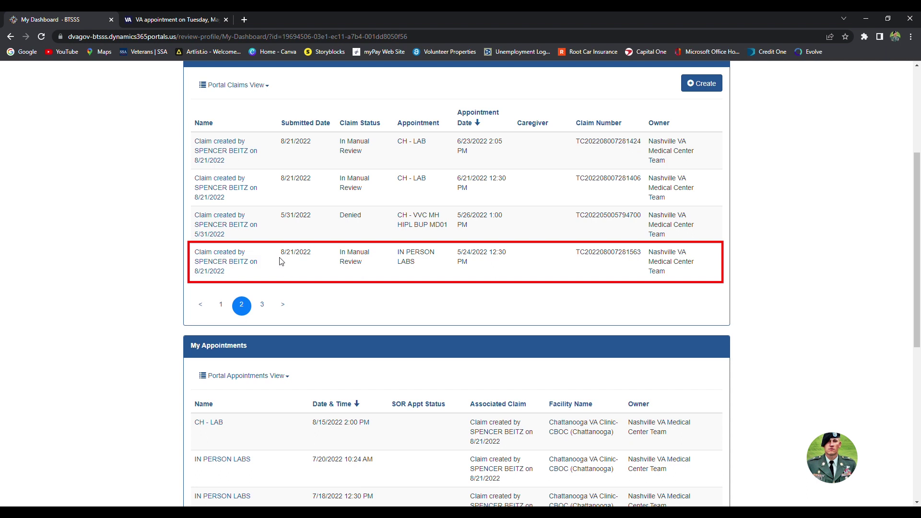
drag(279, 254, 312, 254)
drag(457, 257, 507, 258)
click(183, 15)
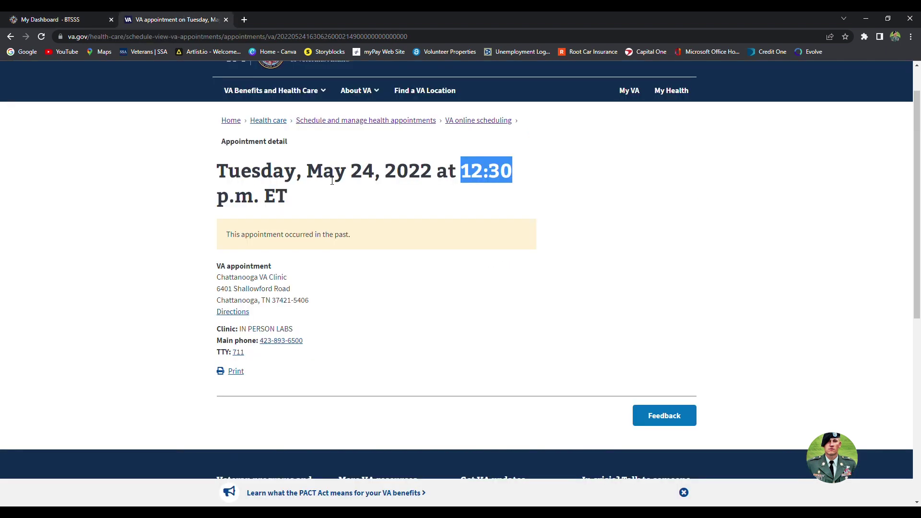
drag(306, 171, 522, 186)
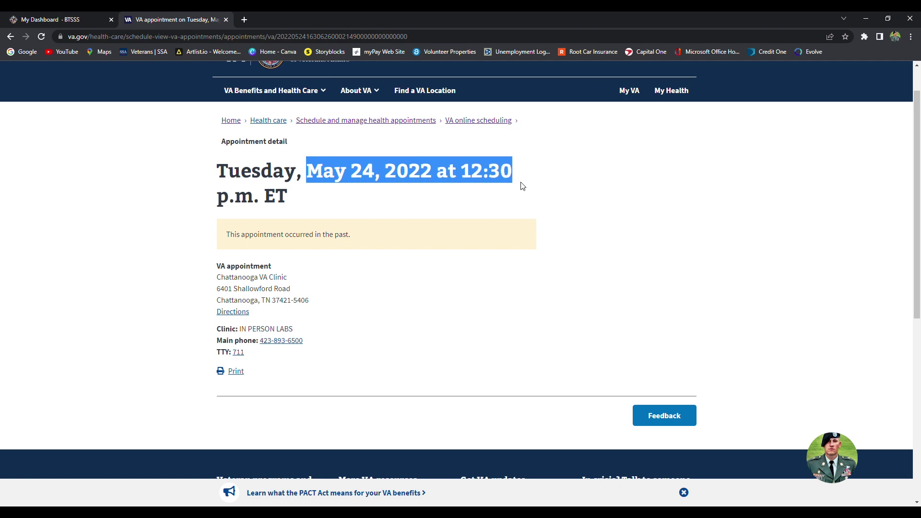
click(48, 19)
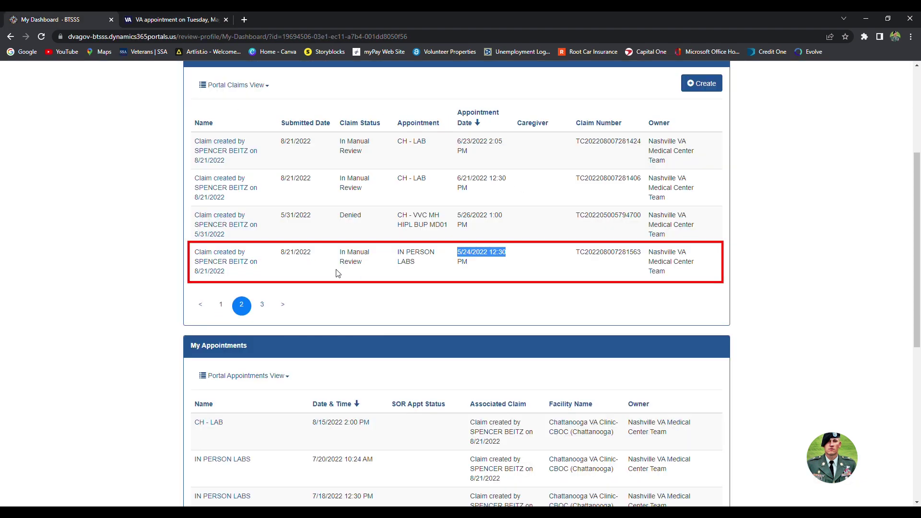
click(90, 253)
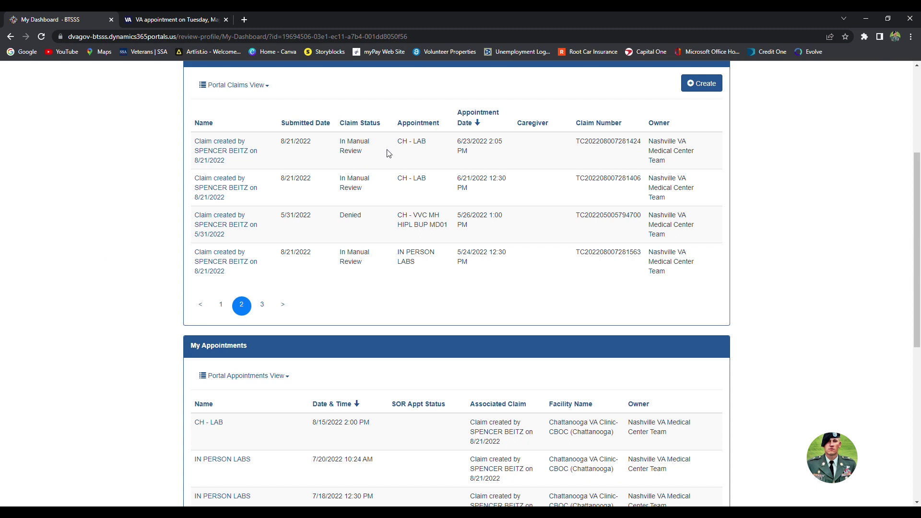
scroll(388, 153, down, 6)
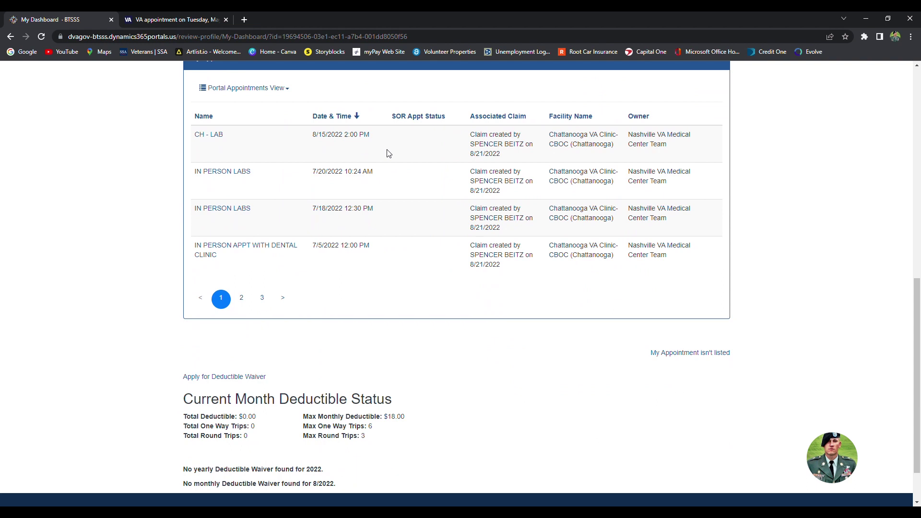
scroll(388, 153, down, 1)
scroll(388, 153, up, 10)
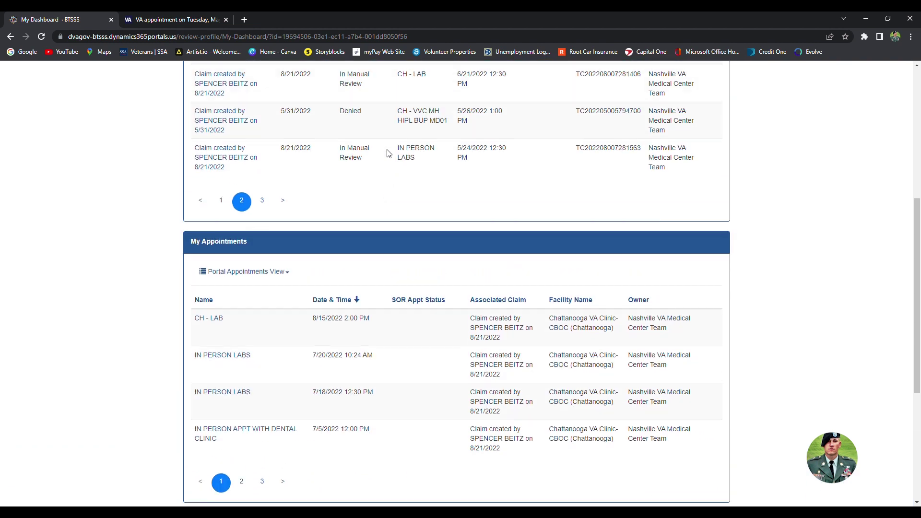